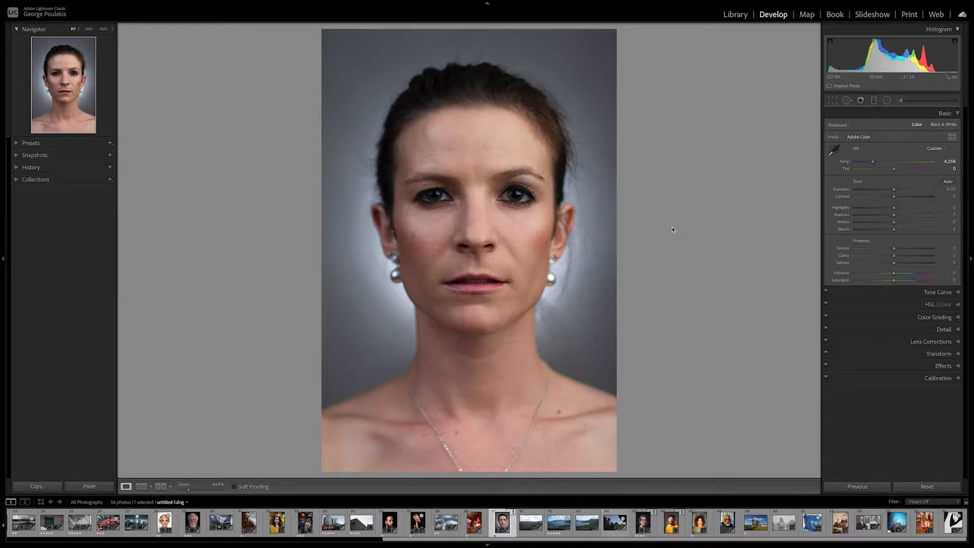
- Draw a steeply angled graduated filter inward from the portrait's right side with the Graduated Filter tool and delete it
click(868, 114)
click(873, 101)
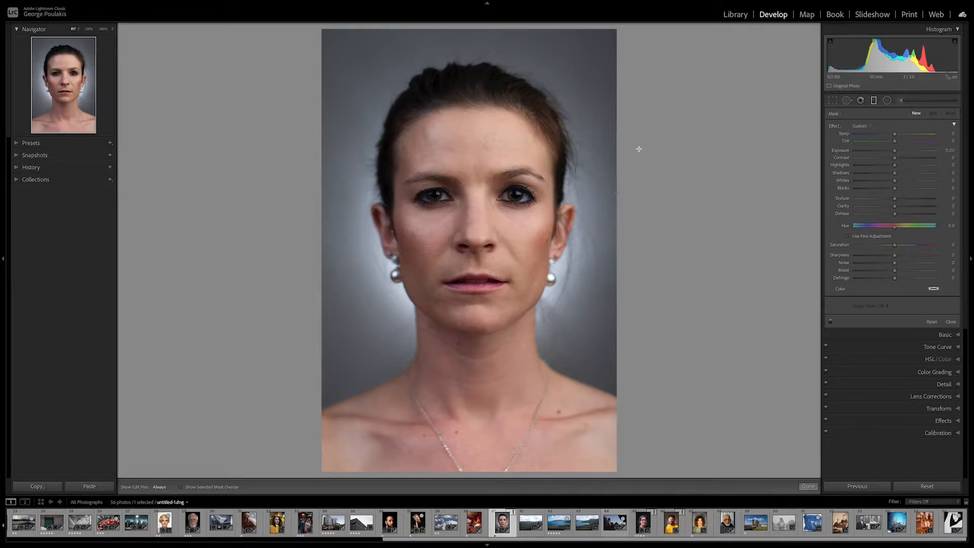
drag(639, 149, 506, 168)
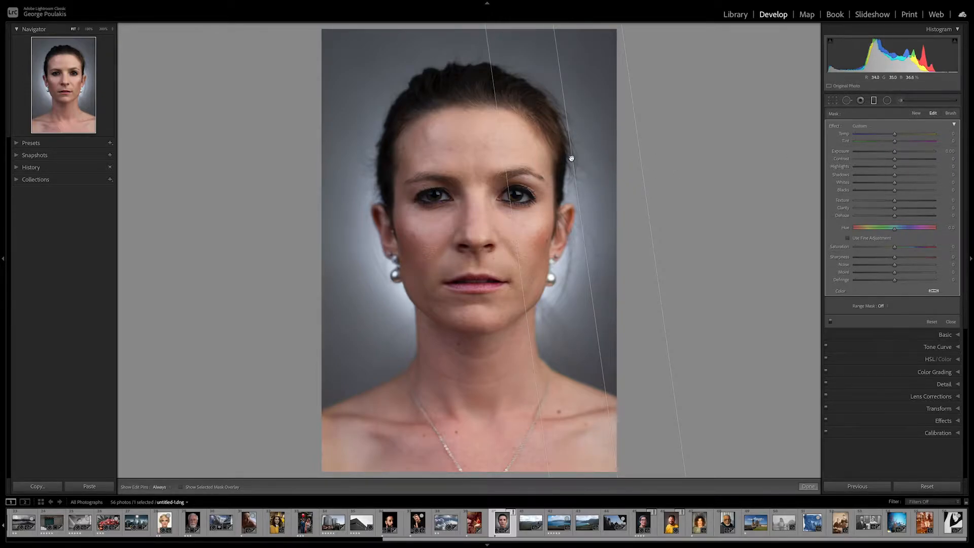
key(Delete)
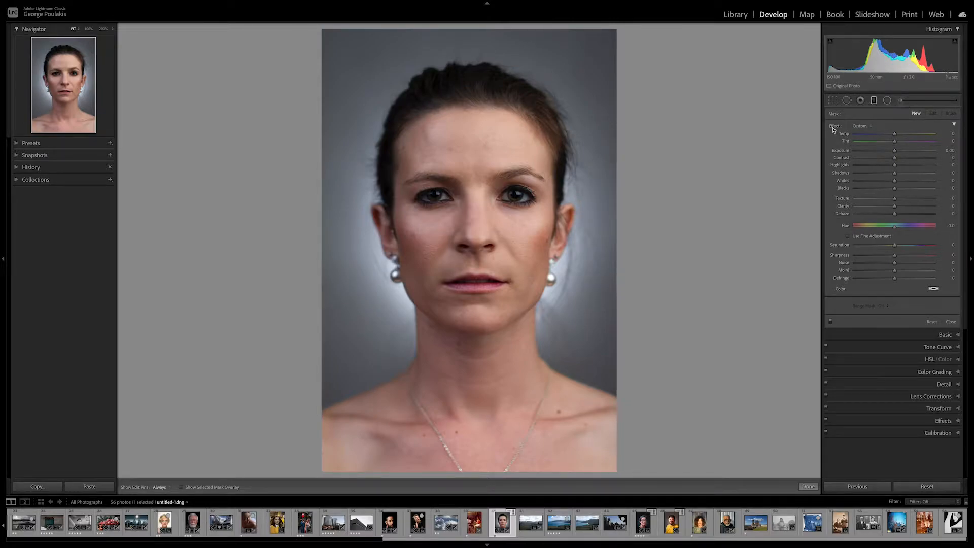
- Try out the graduated filter's adjustment sliders and reset all of them to zero
mouse_move(894, 134)
mouse_down()
mouse_move(876, 134)
mouse_move(904, 151)
mouse_up()
click(884, 165)
click(902, 180)
double_click(833, 127)
- Draw a diagonal graduated filter over the portrait's upper-right corner, widen its transition toward the face, and hide the mask overlay
drag(633, 122, 556, 163)
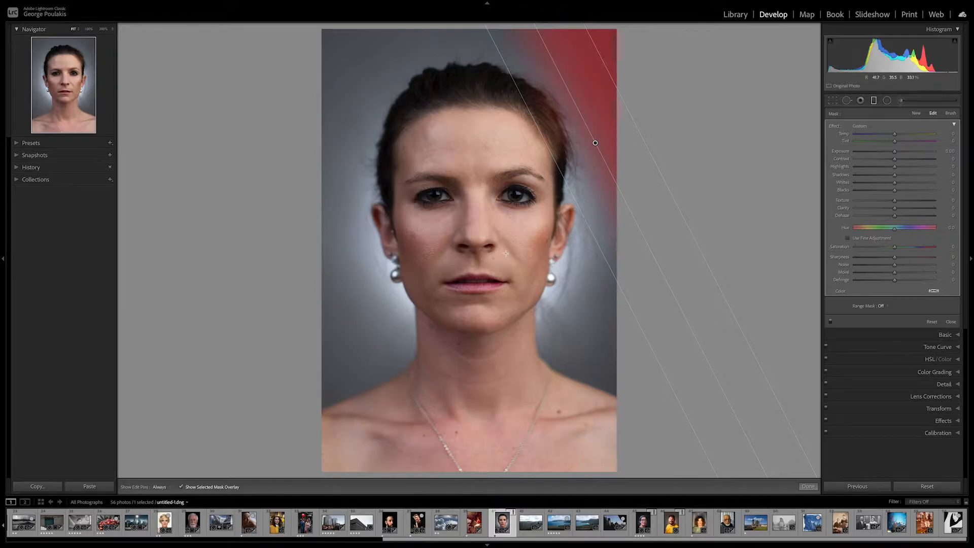
drag(546, 187, 513, 214)
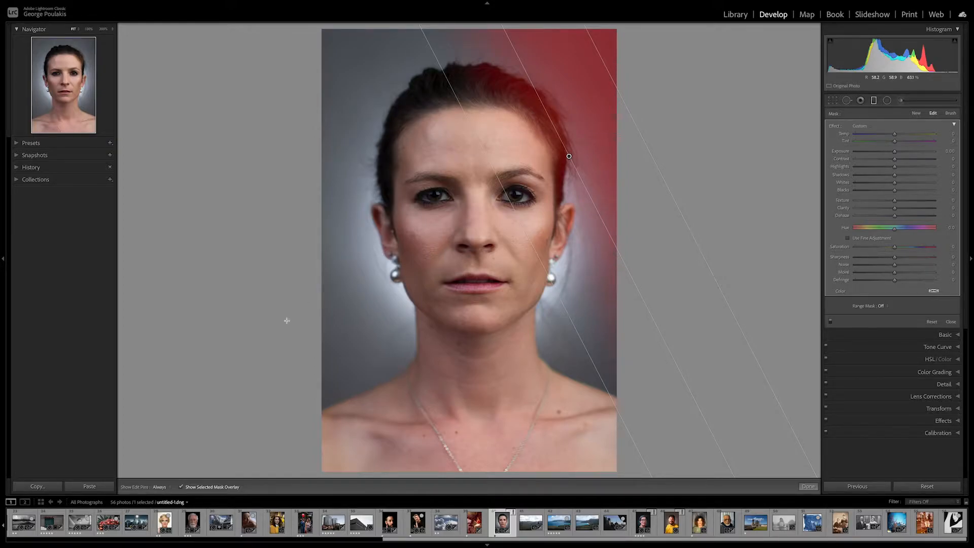
click(182, 487)
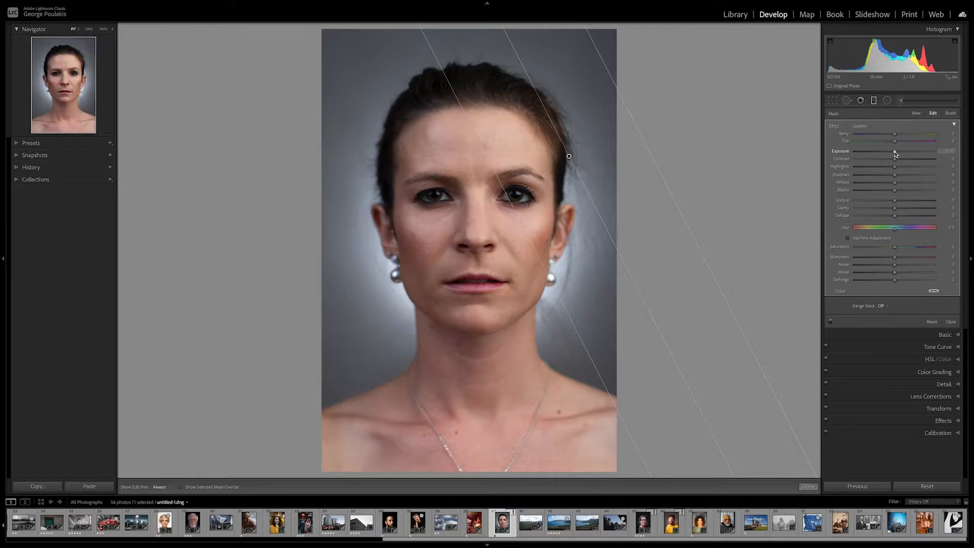
- Raise the filter's exposure to 4.00, extend its transition farther across the face, and lower the exposure to about 1.01
drag(895, 153, 934, 152)
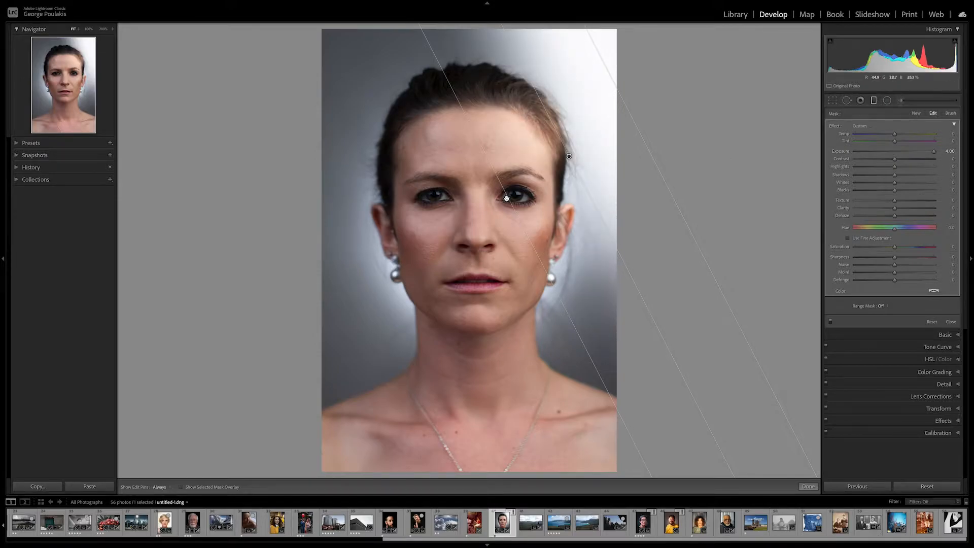
drag(506, 198, 469, 225)
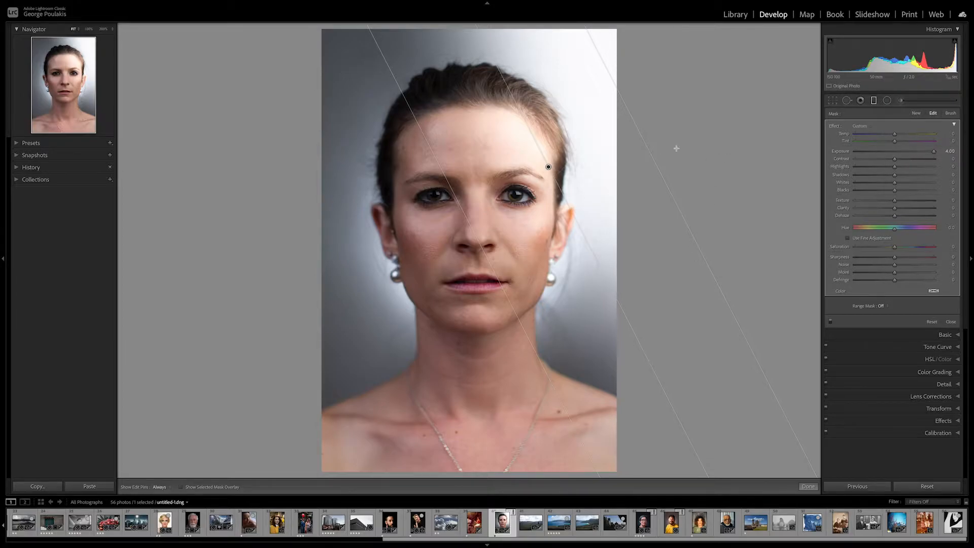
click(902, 150)
drag(903, 153, 906, 153)
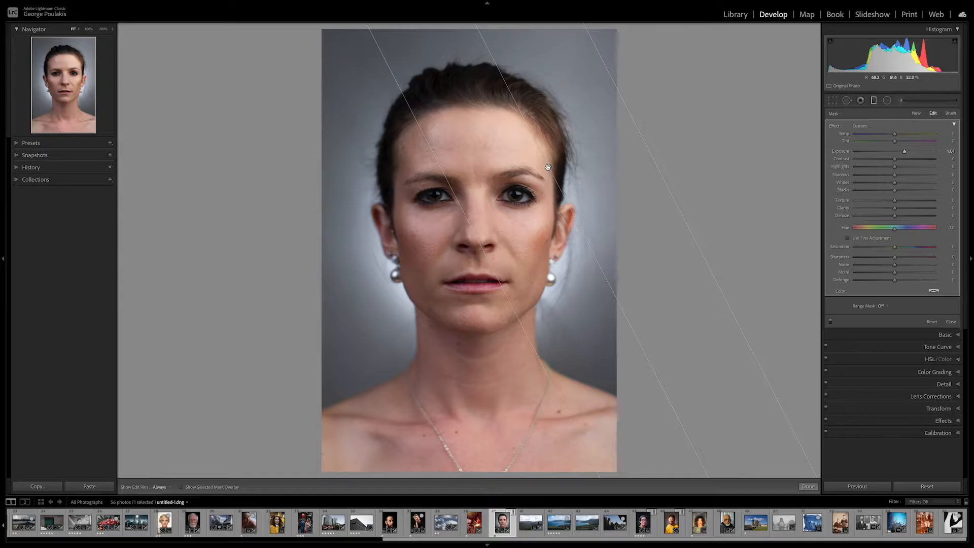
- Delete the upper-right graduated filter and turn on the selected mask overlay
mouse_move(549, 168)
key(Delete)
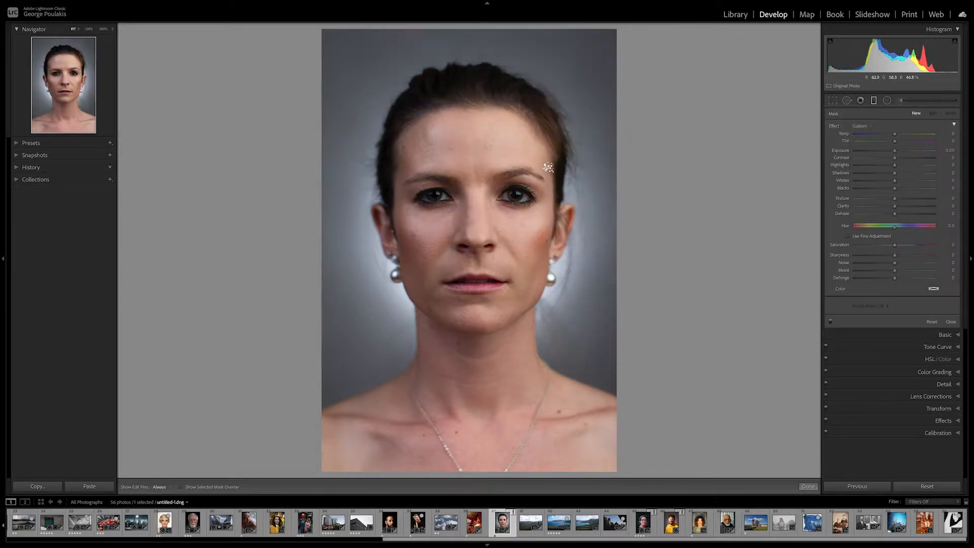
click(180, 487)
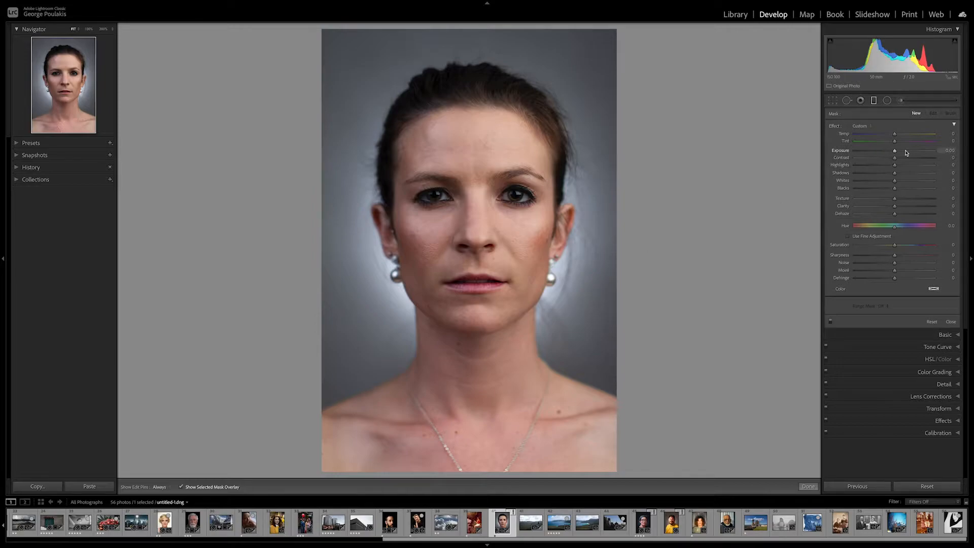
- Draw a diagonal graduated filter from the upper-right corner at 4.00 exposure, and reduce its exposure to 1.18 with the overlay hidden
drag(909, 151, 967, 147)
drag(621, 63, 482, 143)
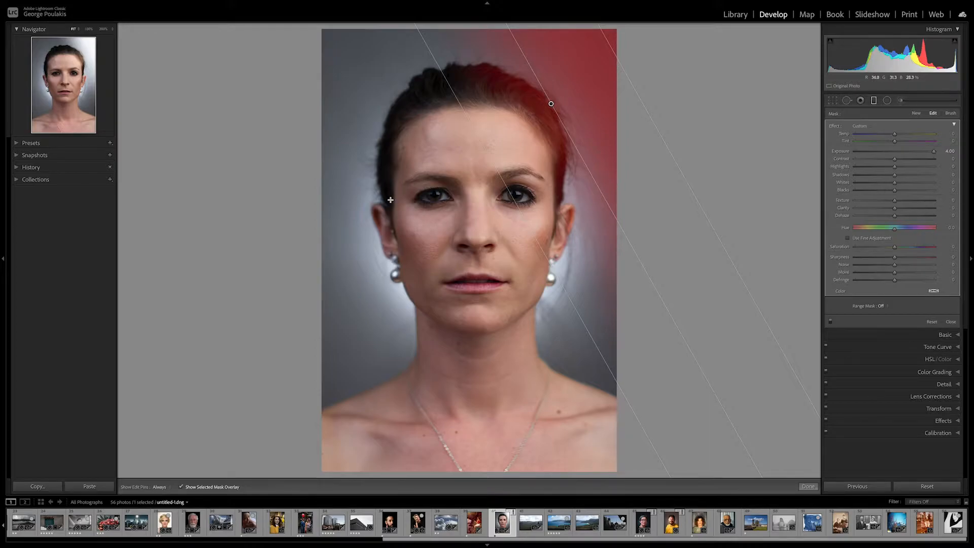
click(181, 488)
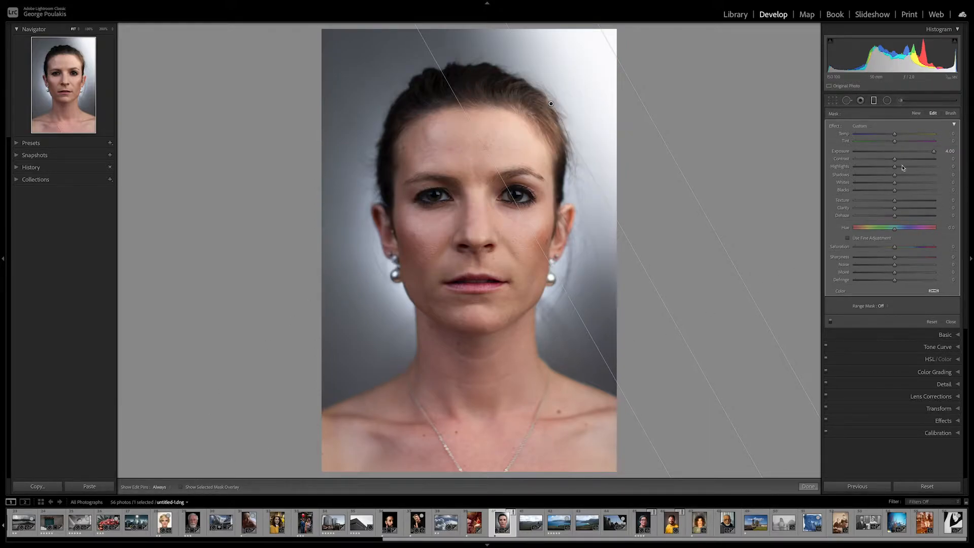
drag(935, 152, 906, 151)
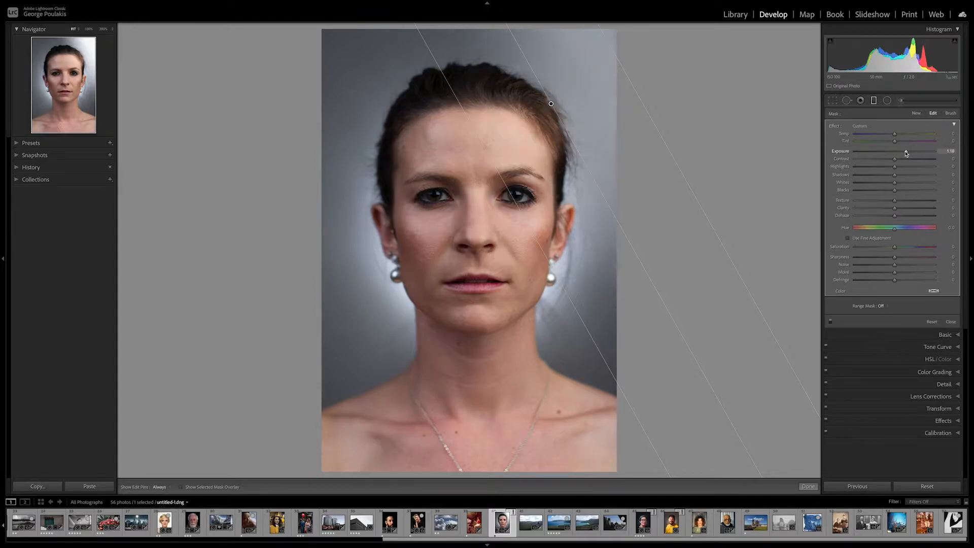
- Show the mask overlay, cycle through its colours, and shift the whole graduated filter slightly inward toward the face
click(181, 488)
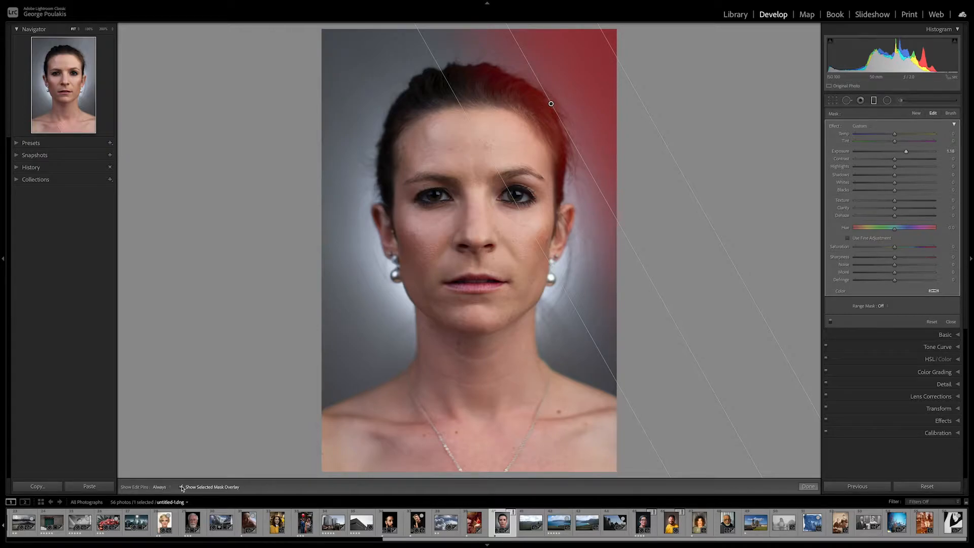
key(shift+o)
click(181, 488)
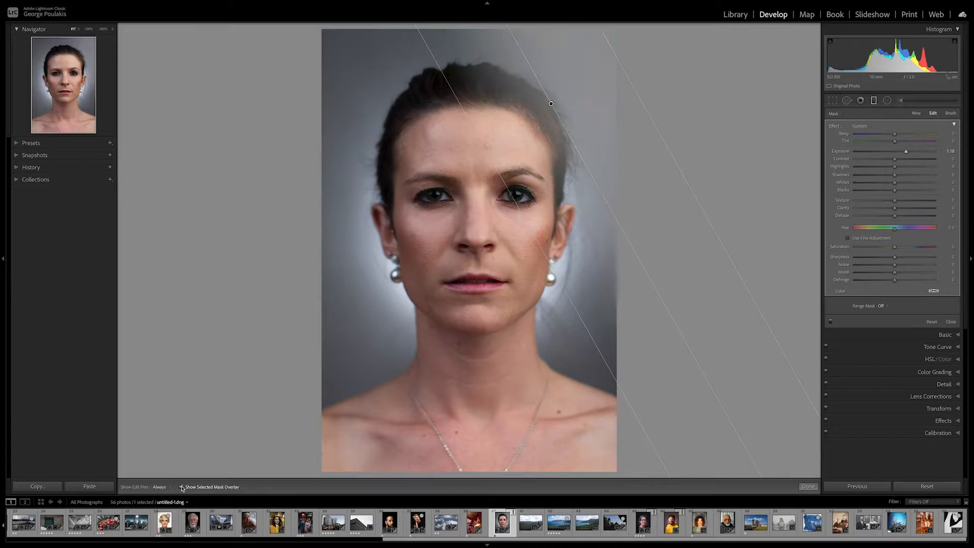
click(182, 487)
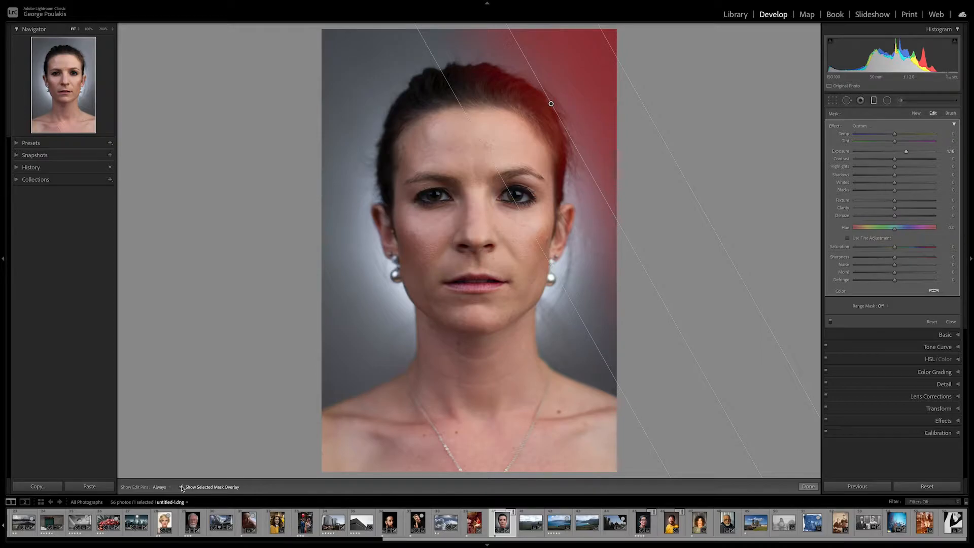
drag(551, 103, 535, 117)
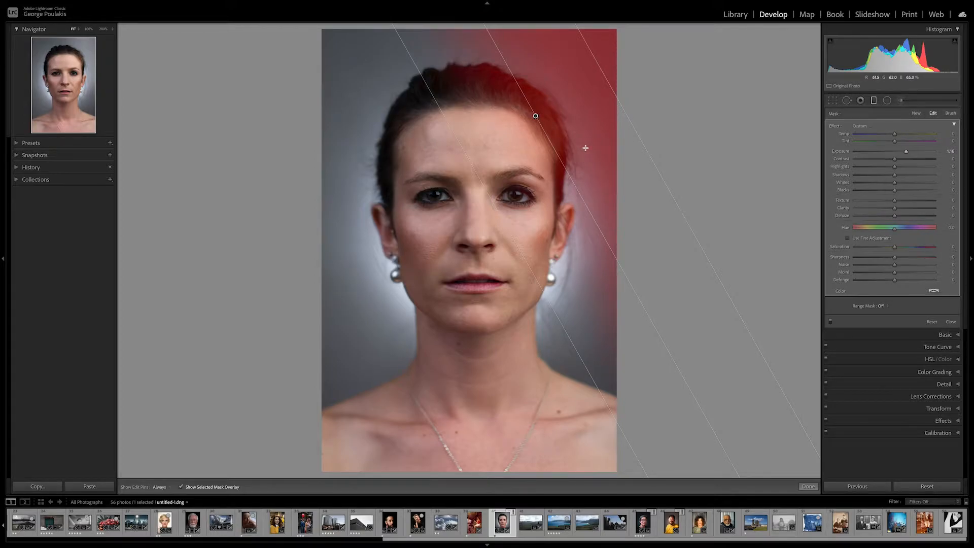
- Set the edit pins to show automatically and hide the mask overlay
click(160, 487)
click(161, 481)
click(181, 487)
- Raise the diagonal filter's exposure to 4.00 and delete the filter
drag(907, 152, 973, 149)
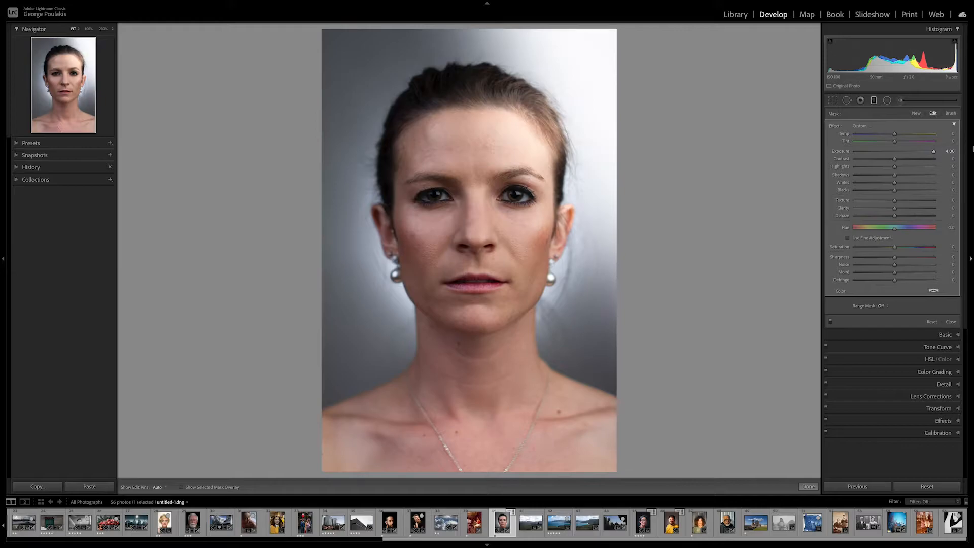
mouse_move(483, 192)
key(Delete)
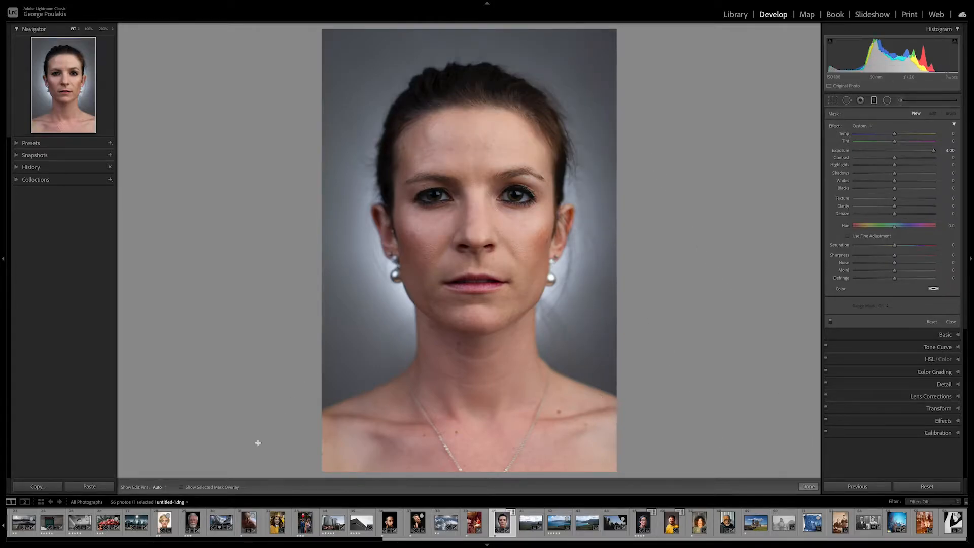
- Draw a vertical graduated filter from beyond the portrait's left edge to the middle of the face and set its exposure to -0.84
click(182, 487)
drag(298, 219, 488, 222)
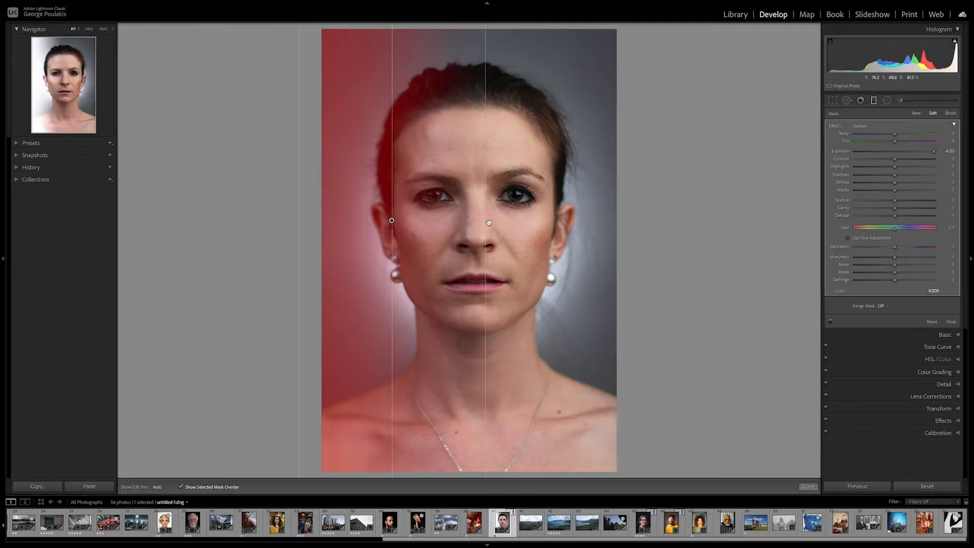
click(182, 487)
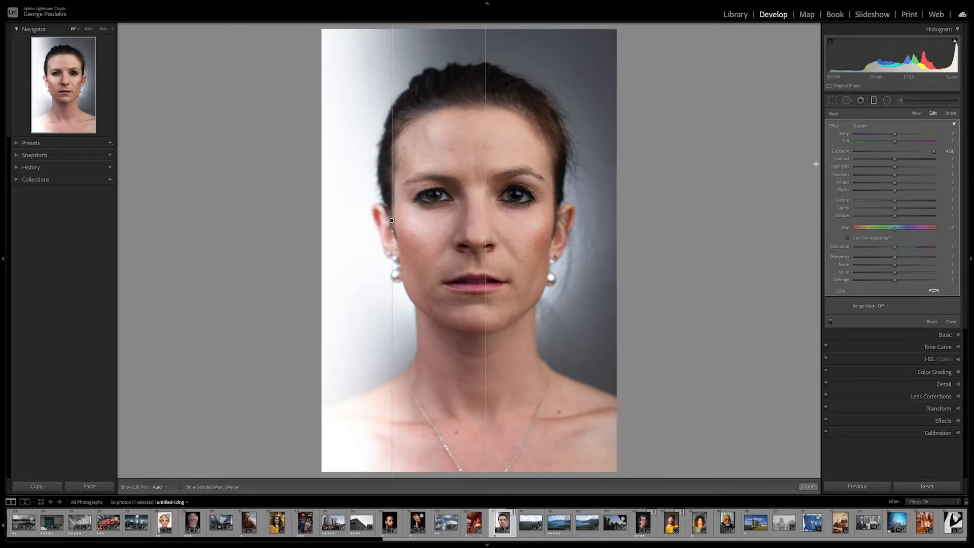
click(886, 152)
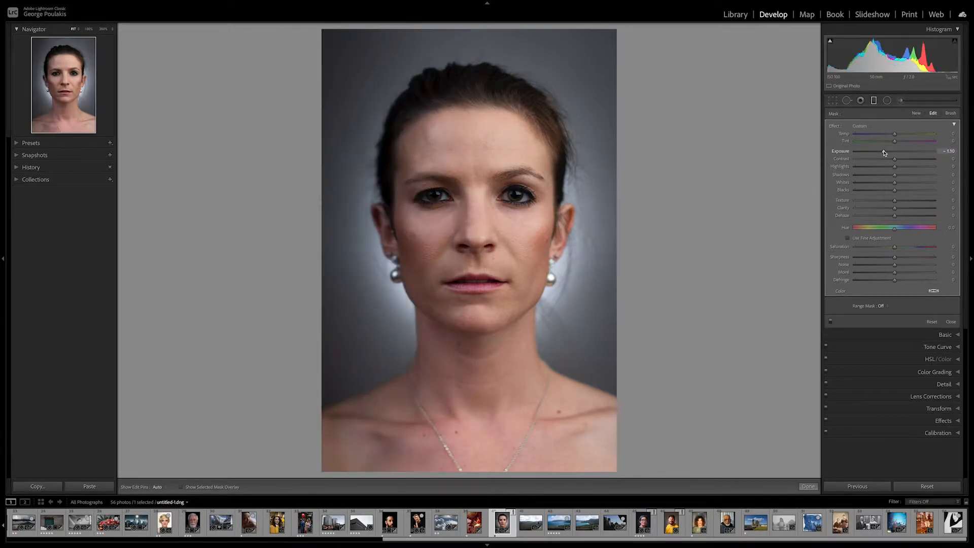
drag(885, 153, 887, 153)
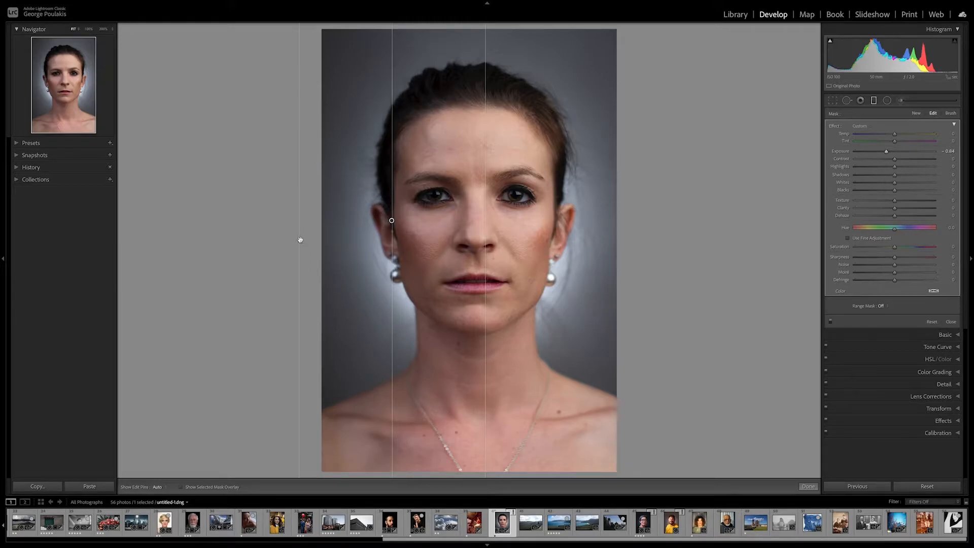
- Try narrower and wider transitions by moving the filter's outer boundary line in toward the face and back out
drag(303, 240, 412, 238)
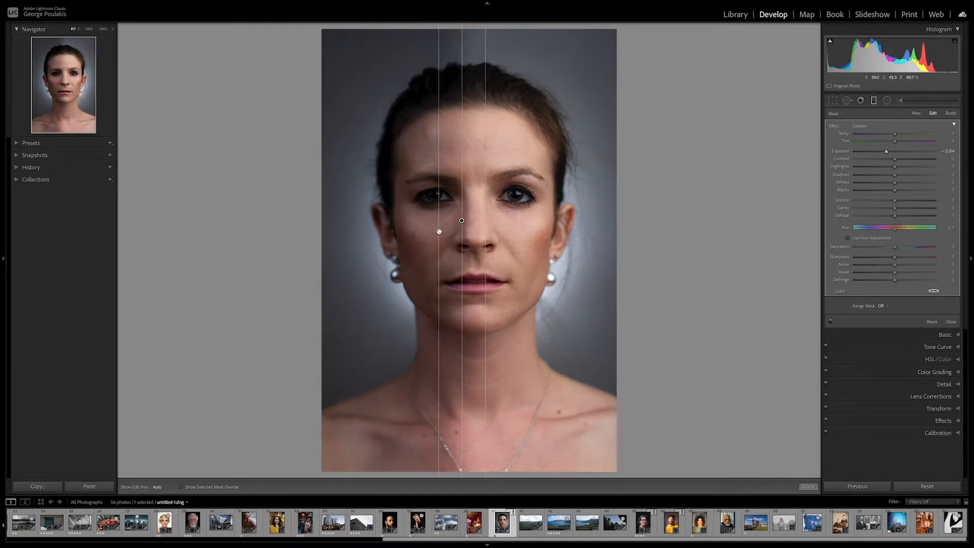
drag(438, 232, 279, 234)
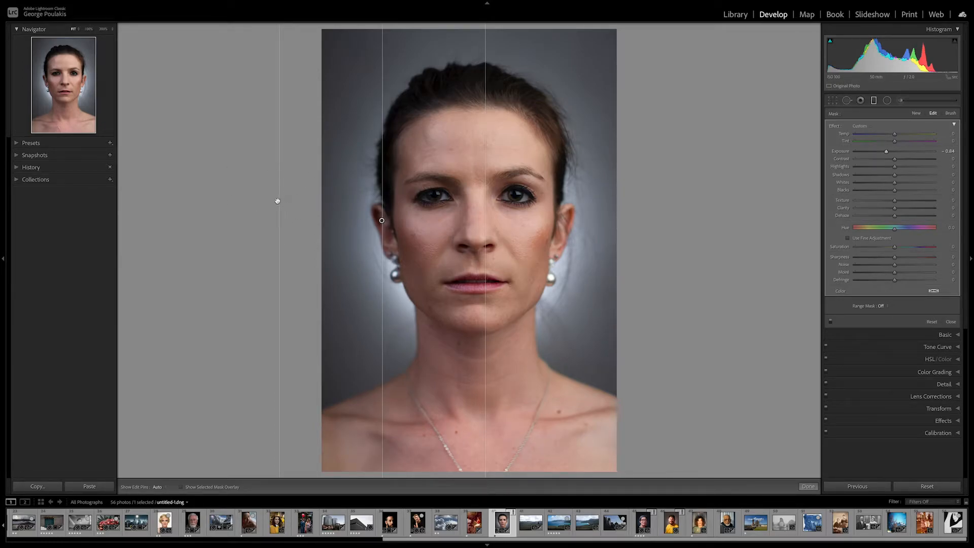
drag(289, 205, 362, 195)
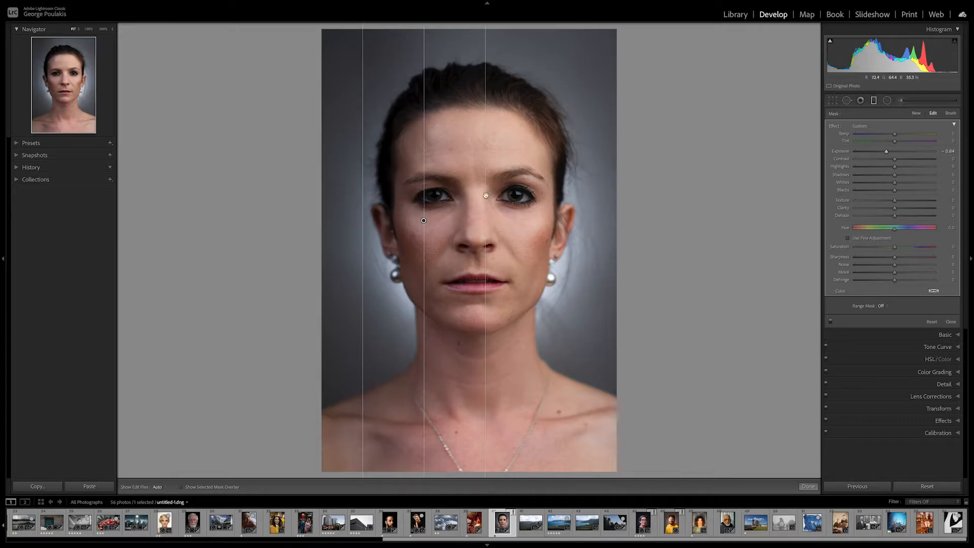
- Rotate the graduated filter to a diagonal angle across the face and undo the rotation
drag(414, 169, 448, 172)
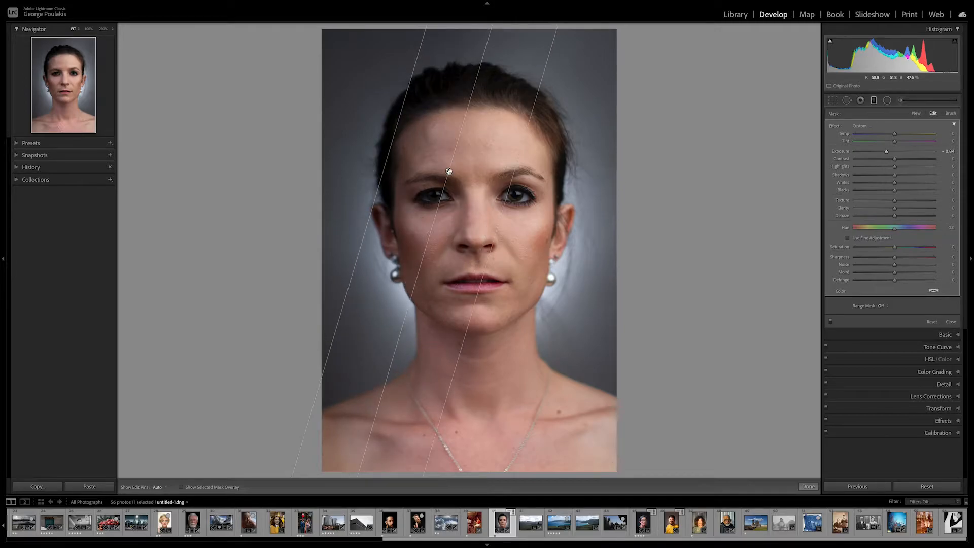
key(ctrl+z)
key(ctrl+z)
key(ctrl+z)
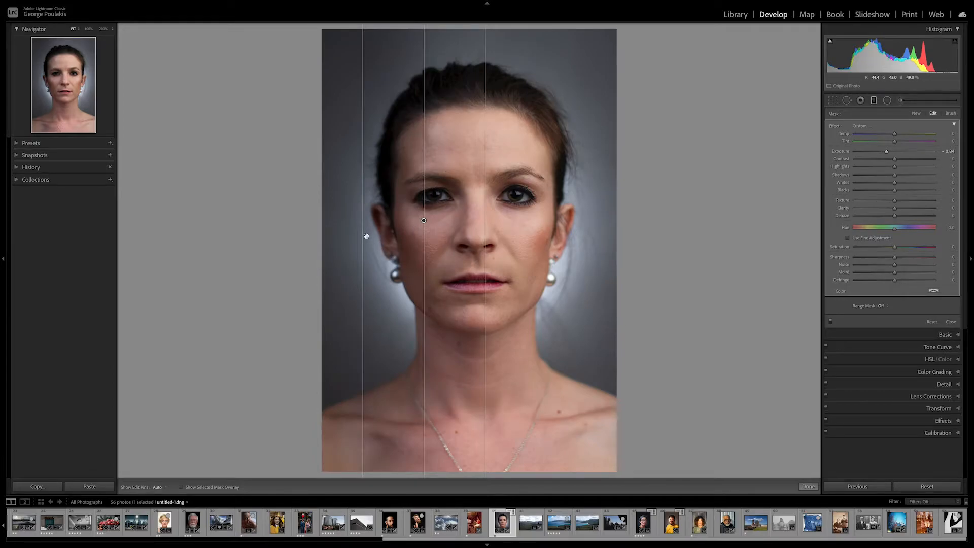
- Extend the filter's outer boundary beyond the photo's left edge and compare the portrait with the filter switched off and on
drag(361, 236, 292, 234)
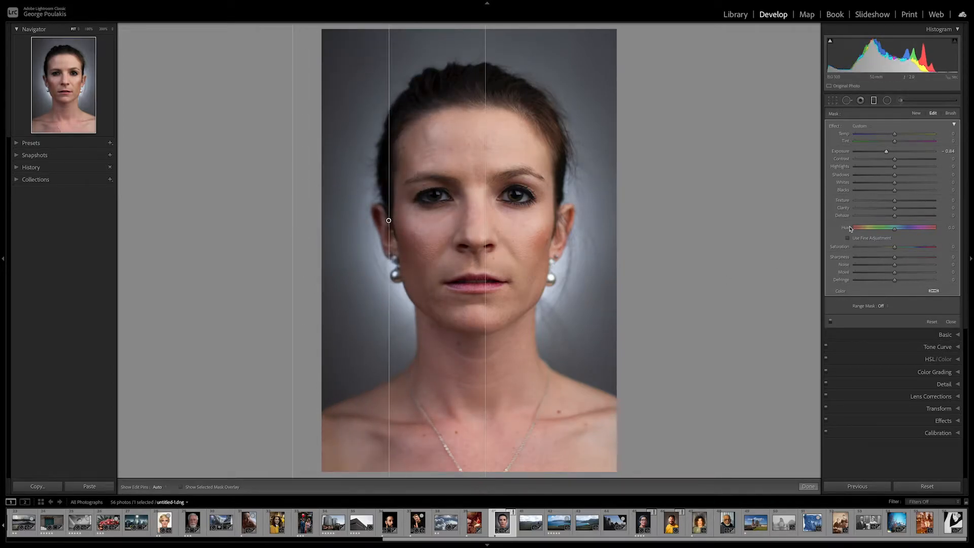
click(831, 321)
click(831, 322)
click(831, 322)
click(831, 321)
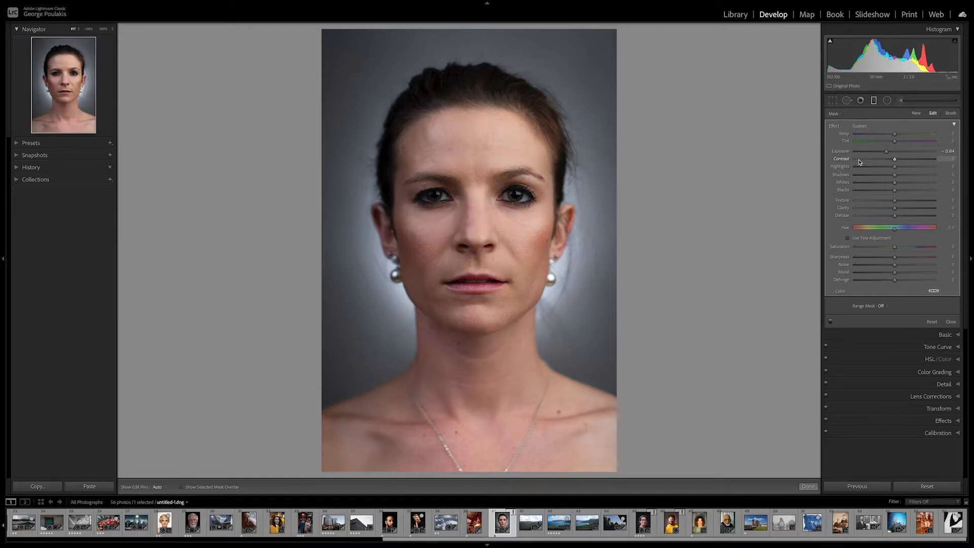
- Close and reopen the Graduated Filter, set the edit pins to Always, and select the existing filter beside the left ear
click(874, 100)
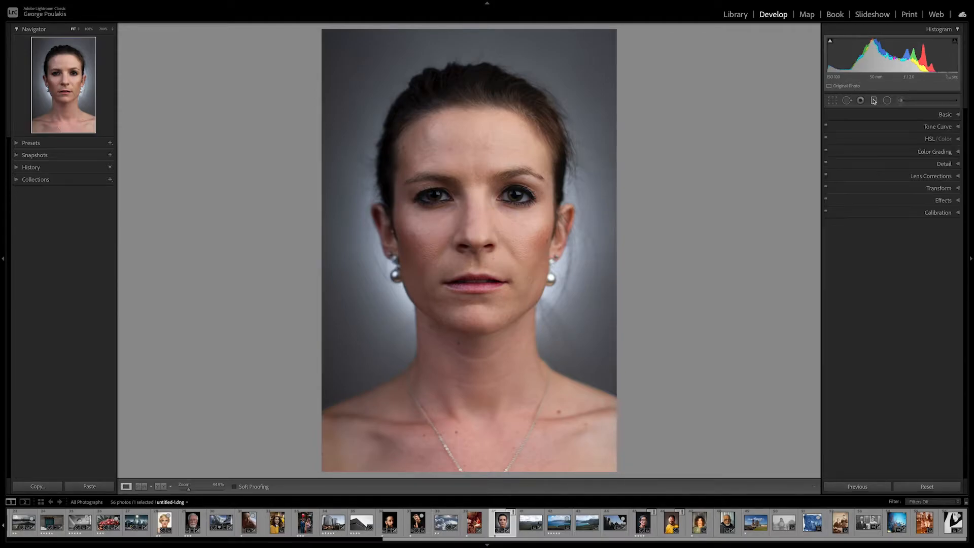
click(874, 100)
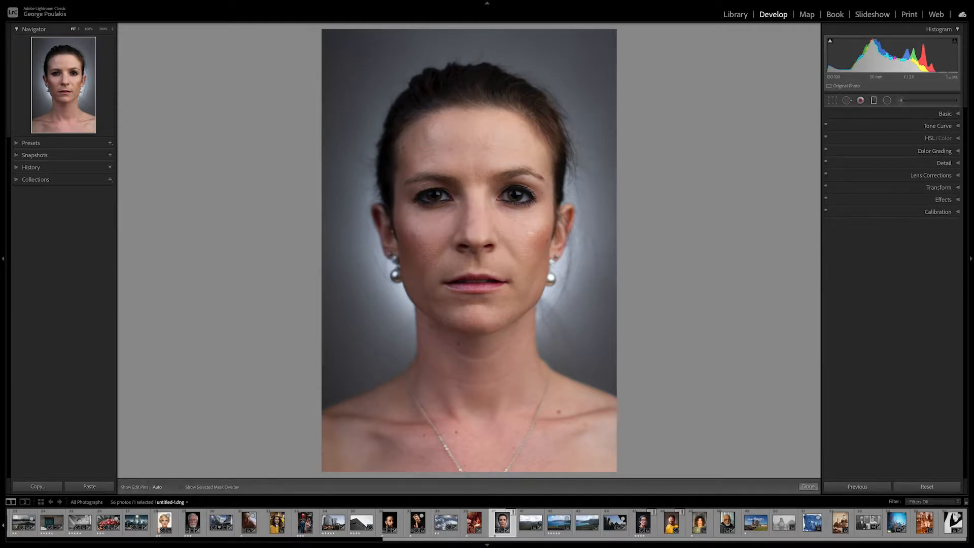
click(161, 487)
click(163, 494)
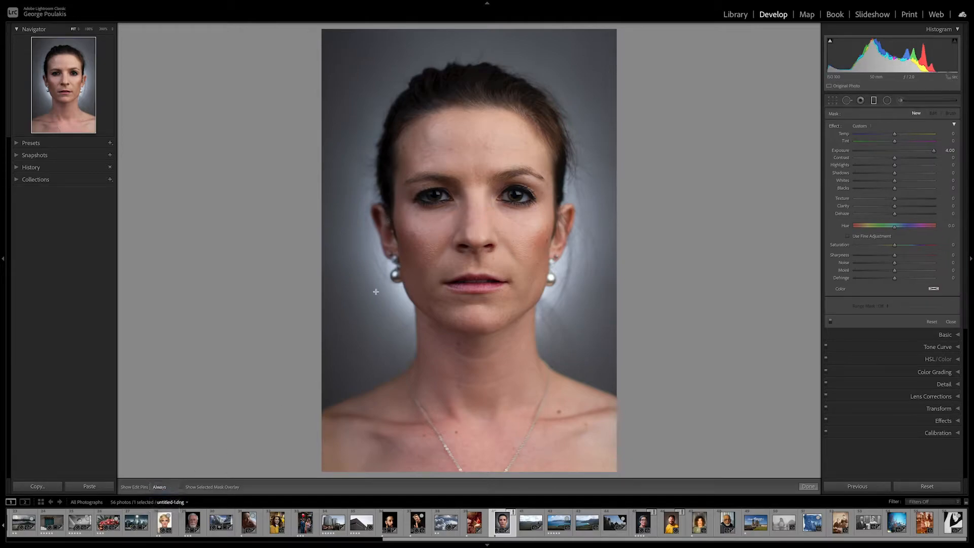
click(389, 221)
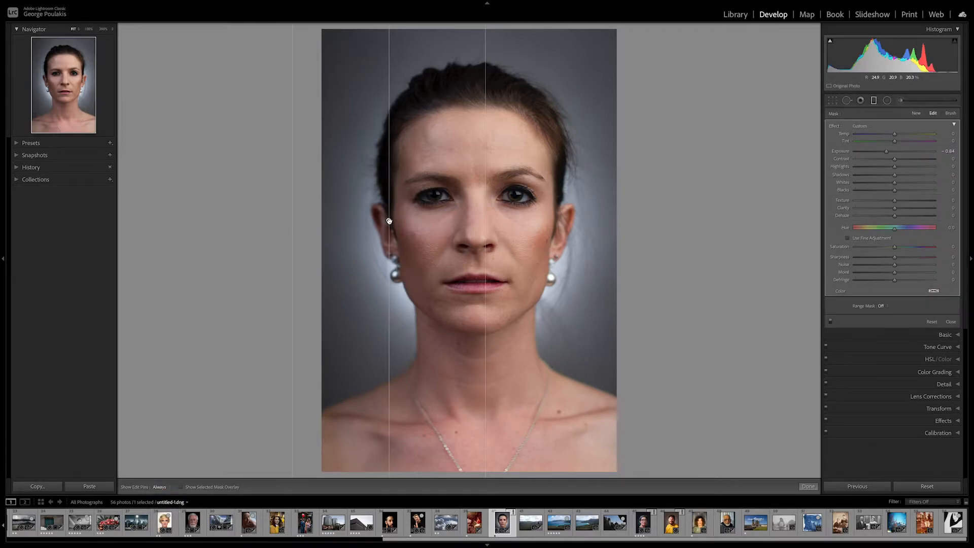
- Close and reopen the Graduated Filter, reselect the existing filter beside the left ear, set the edit pins to Auto, and close the filter
click(874, 101)
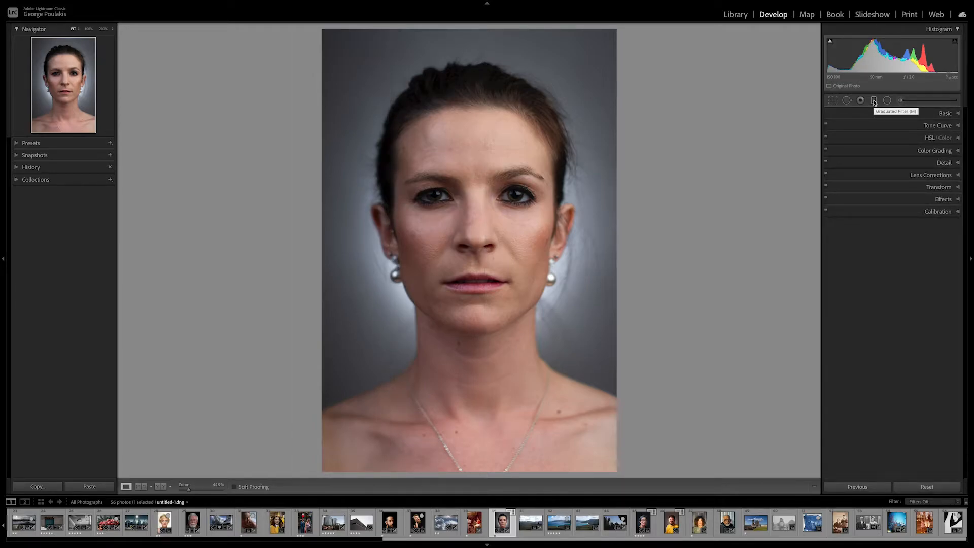
click(874, 101)
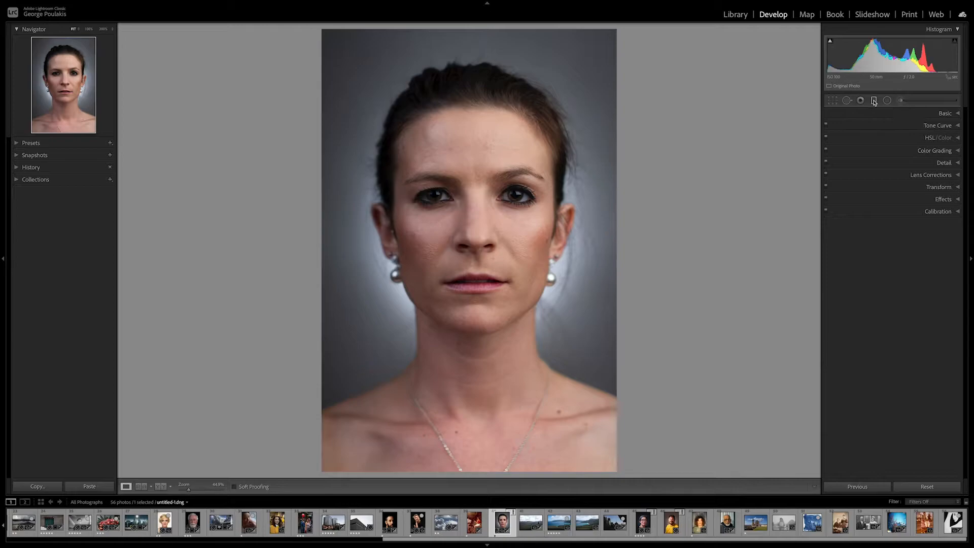
click(387, 220)
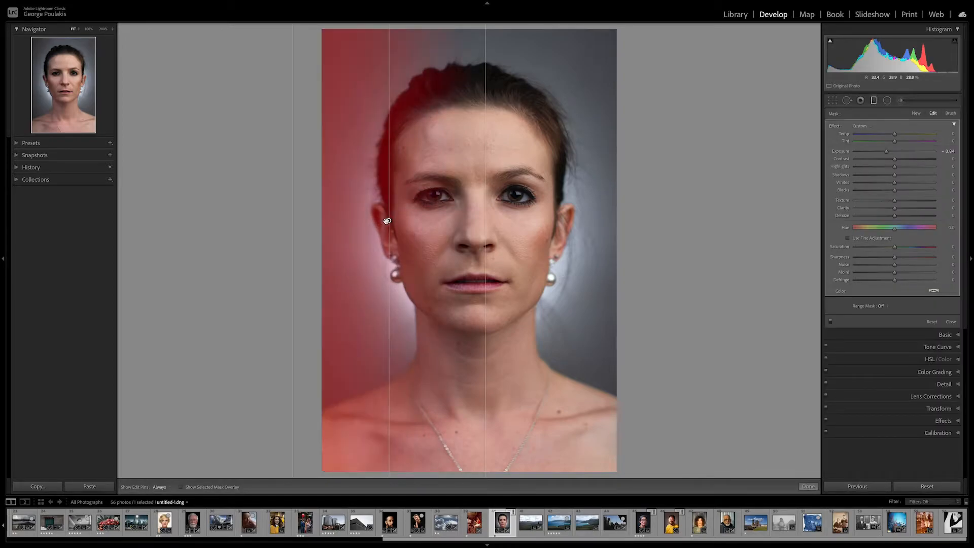
click(160, 487)
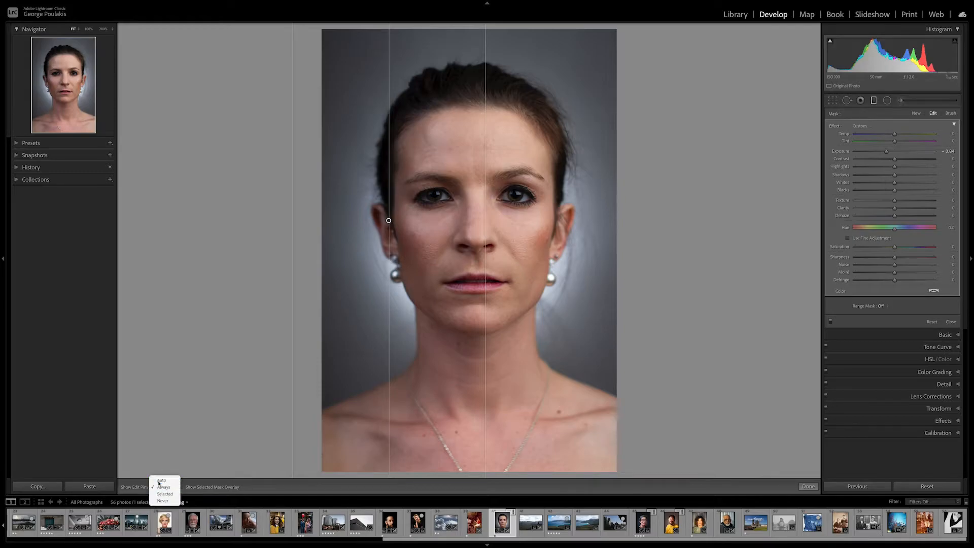
click(160, 483)
click(874, 100)
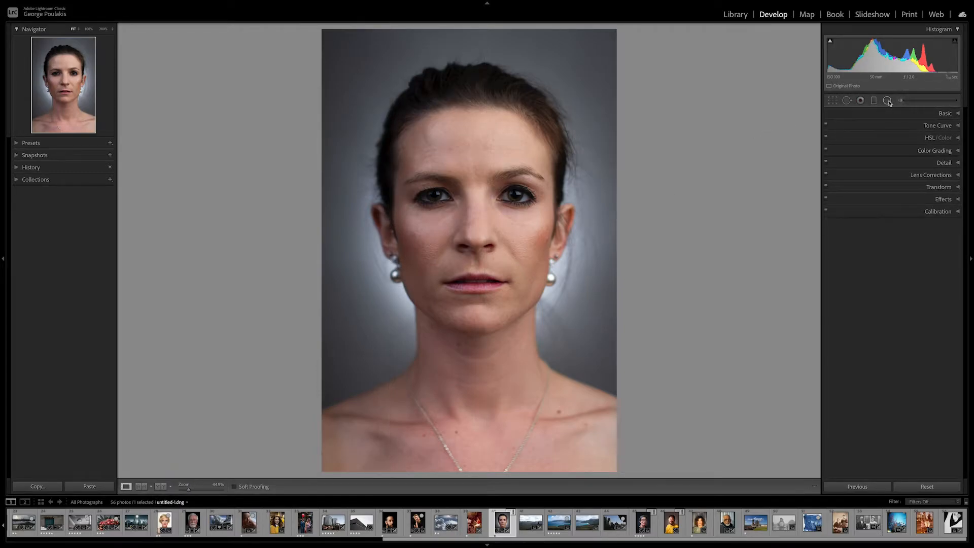
- With reset effect settings and the mask overlay shown, draw a large Radial Filter ellipse, center it on the face, and slightly heighten it
click(888, 101)
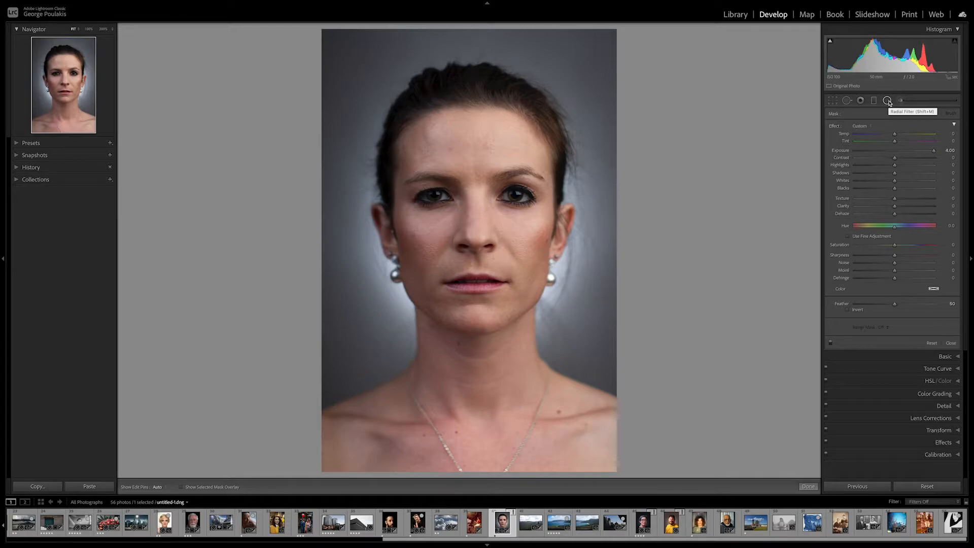
double_click(836, 126)
click(182, 487)
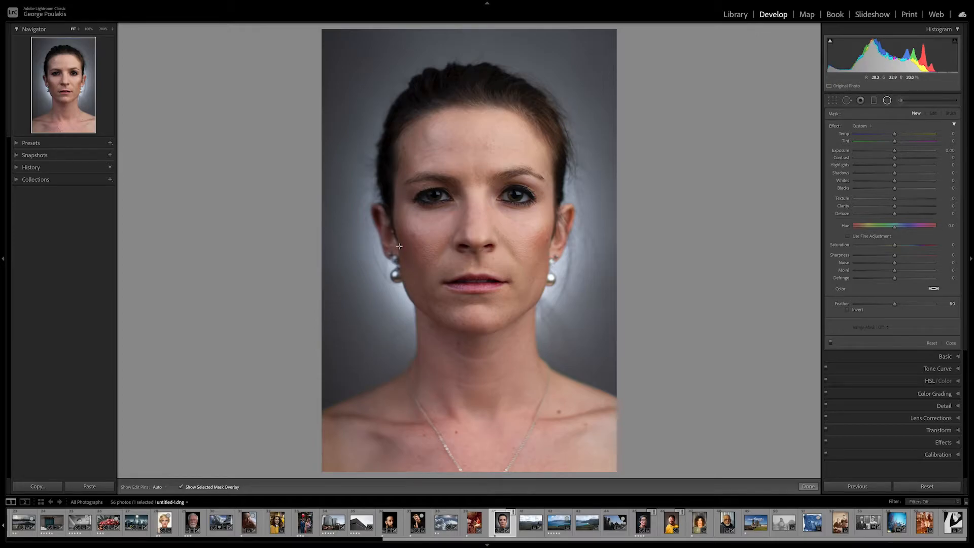
drag(391, 111, 524, 291)
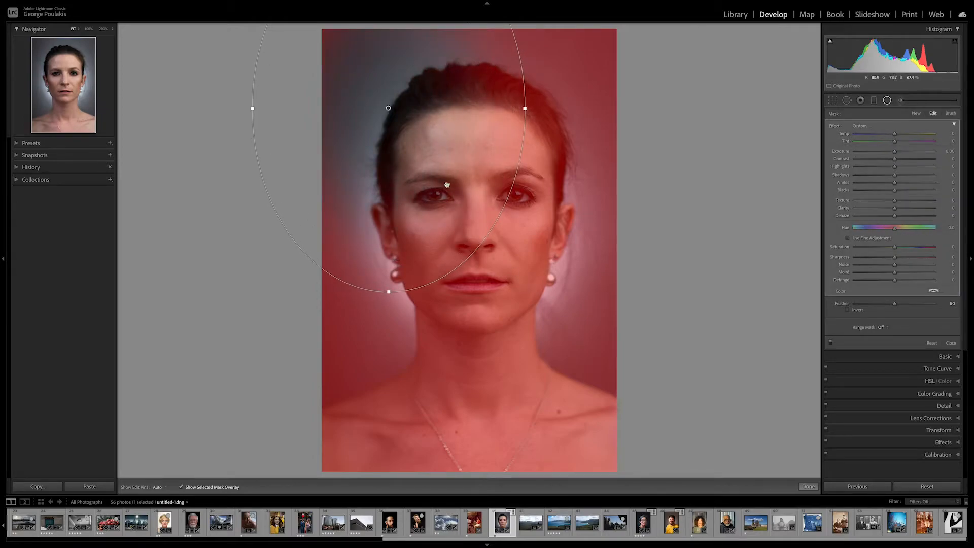
drag(386, 120, 472, 242)
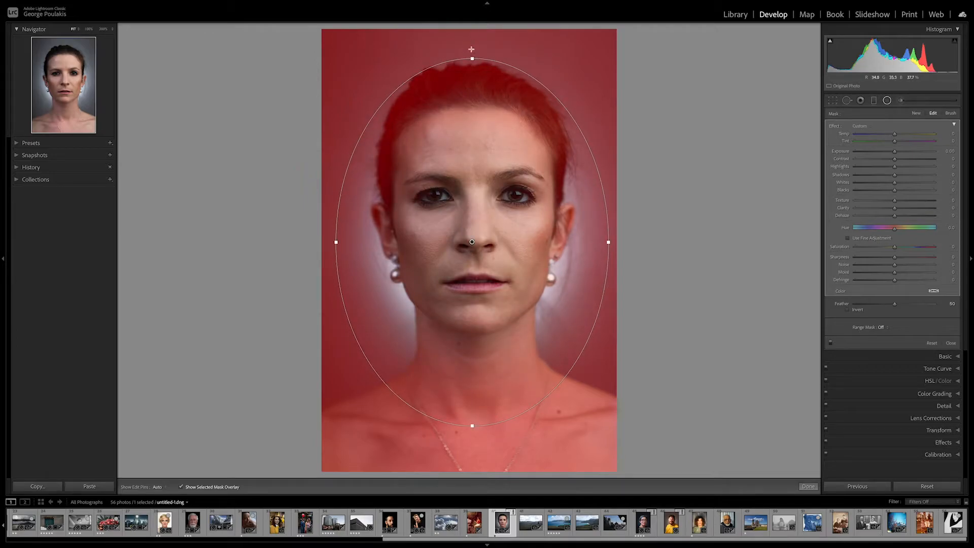
drag(472, 58, 472, 52)
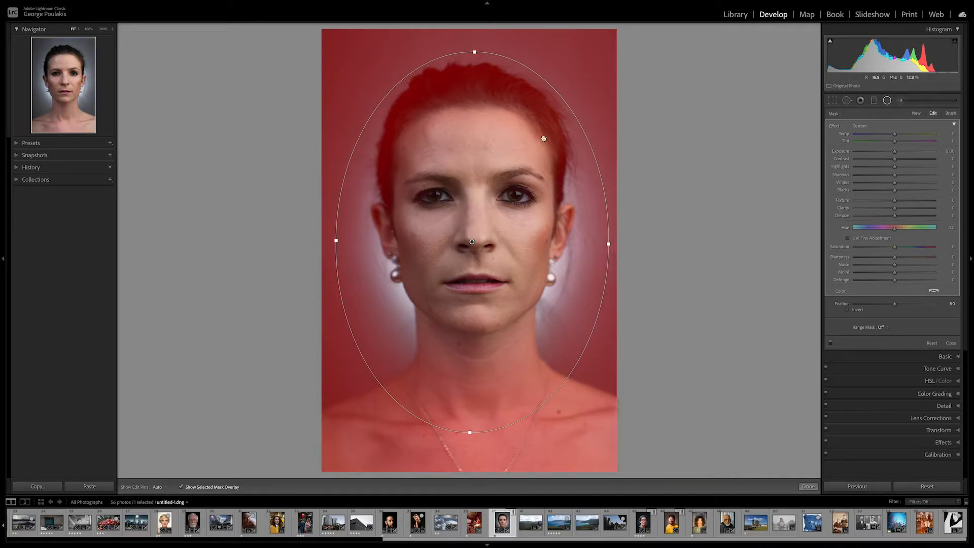
- Try the radial filter's feather at 0 and 100, and restore it to the default 50
drag(895, 305, 834, 306)
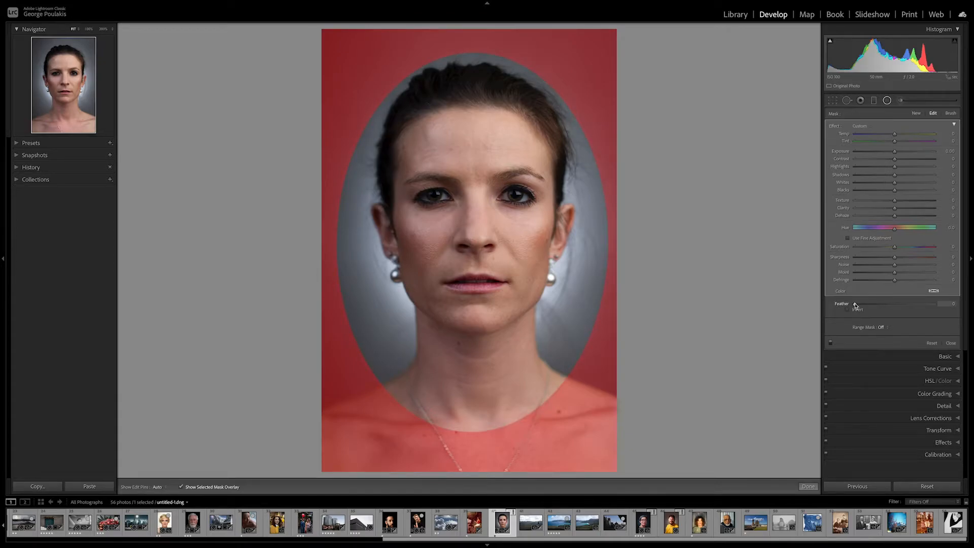
drag(855, 305, 972, 303)
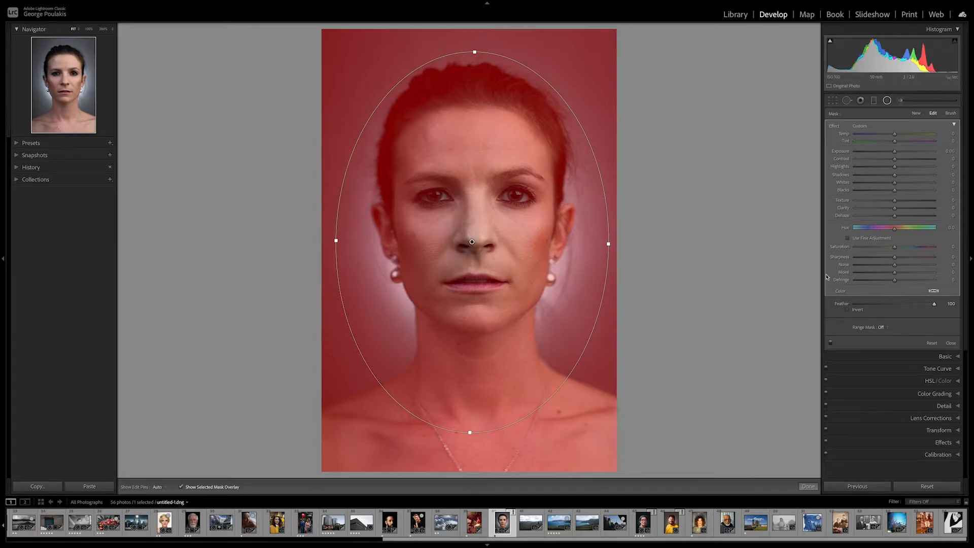
double_click(841, 304)
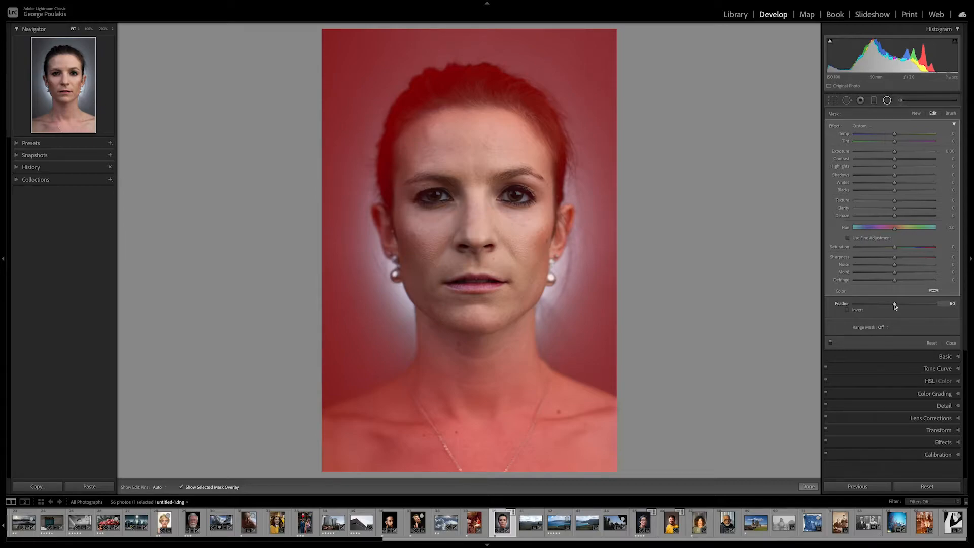
- Hide the mask overlay, lower the radial filter's exposure to about -0.39, and compare the portrait with the filter off and on
click(187, 486)
drag(899, 150, 892, 153)
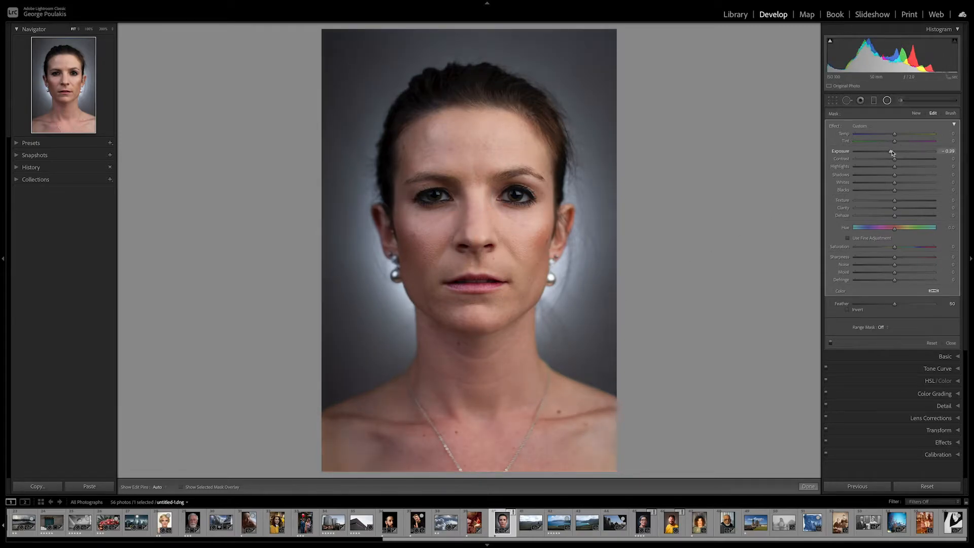
click(831, 343)
click(831, 344)
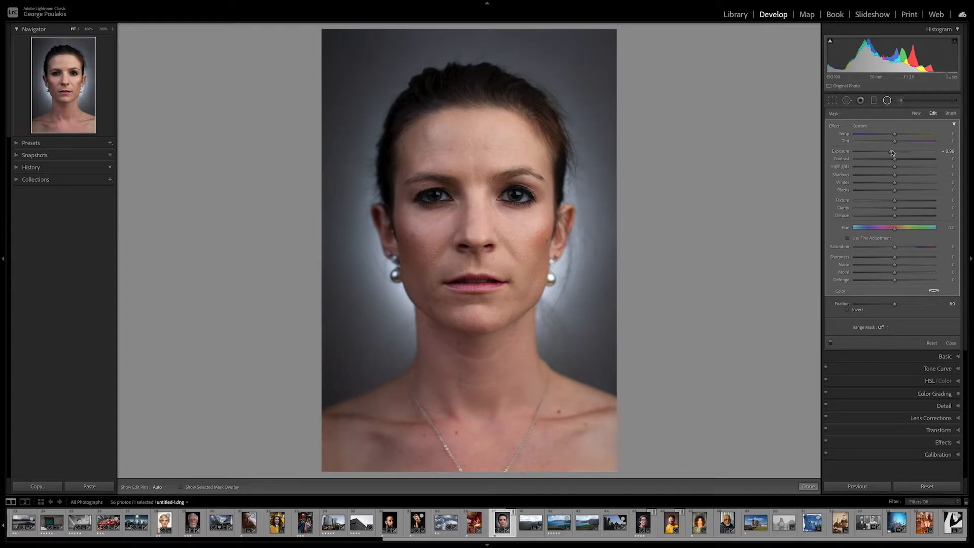
- Drop the radial filter's exposure to -4.00 and switch the mask inversion on and back off
drag(890, 153, 845, 151)
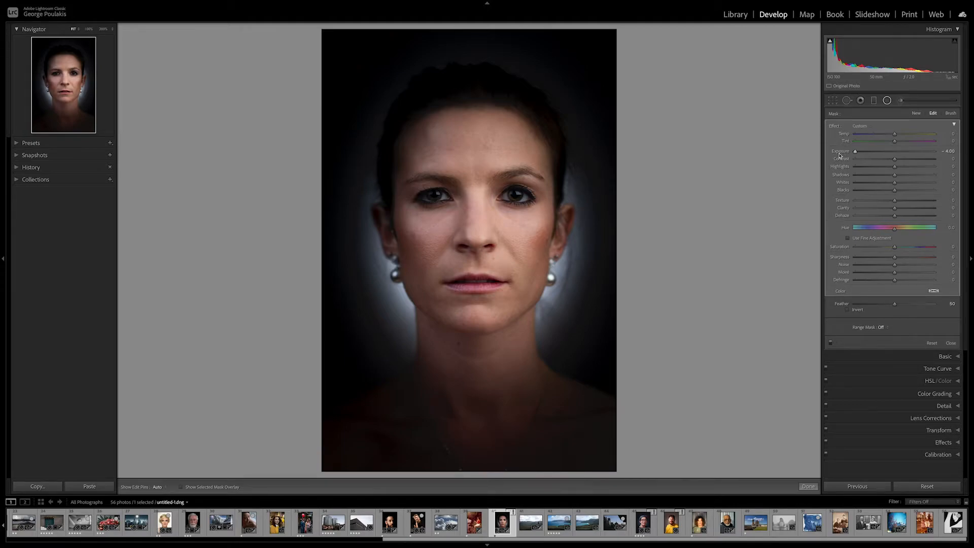
click(848, 310)
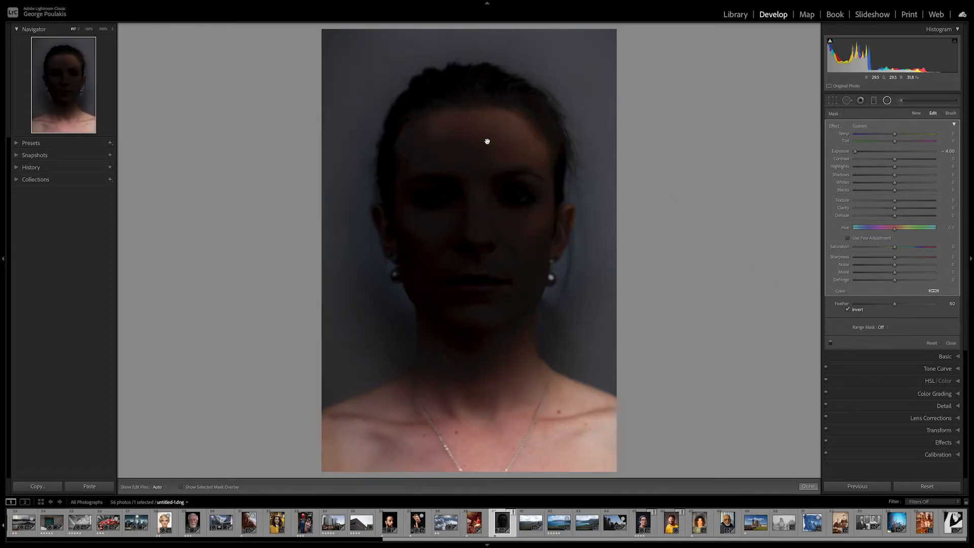
click(848, 311)
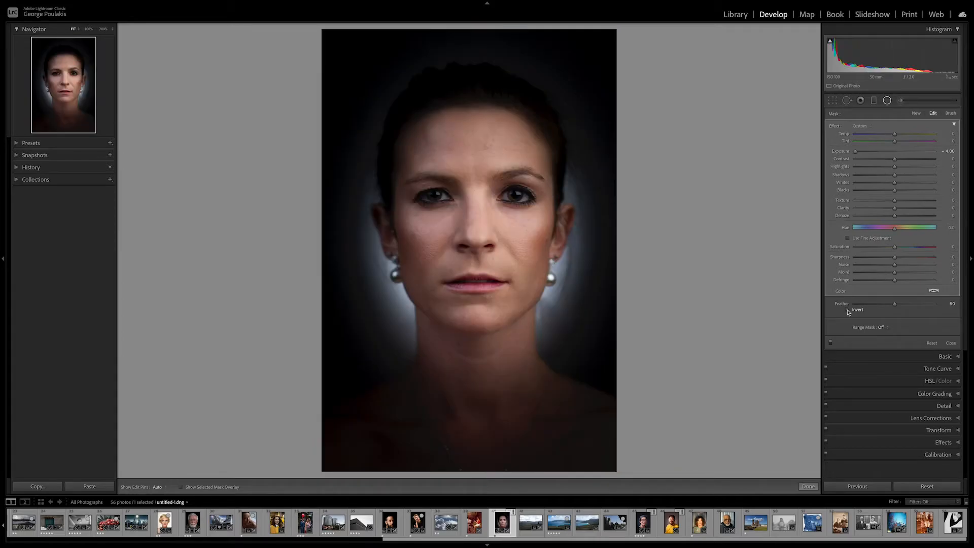
- Set the radial filter's exposure to about -0.38 and compare the portrait with the filter switched off and on
click(889, 151)
drag(891, 153, 892, 152)
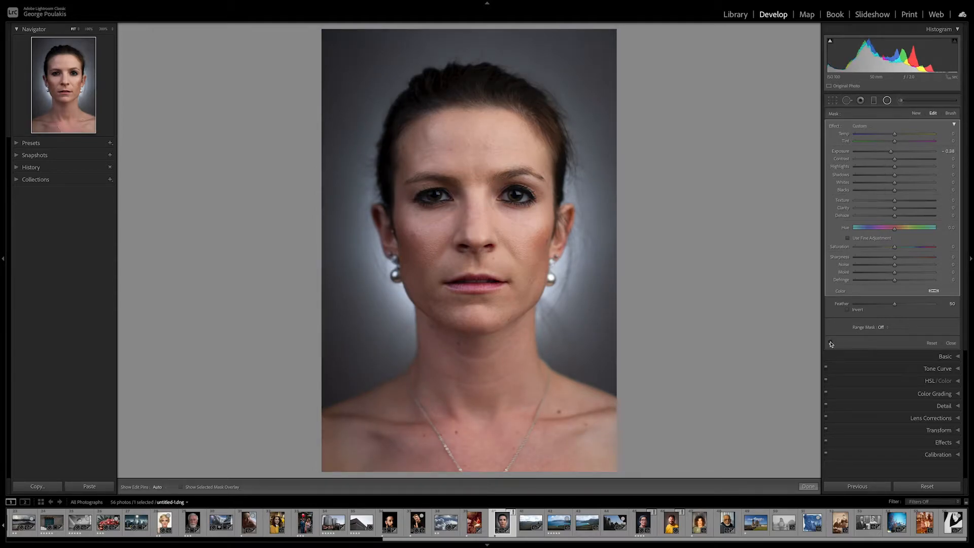
click(831, 344)
click(831, 344)
- Show the mask overlay and paint over both eyes with a small, fully feathered Adjustment Brush
click(901, 102)
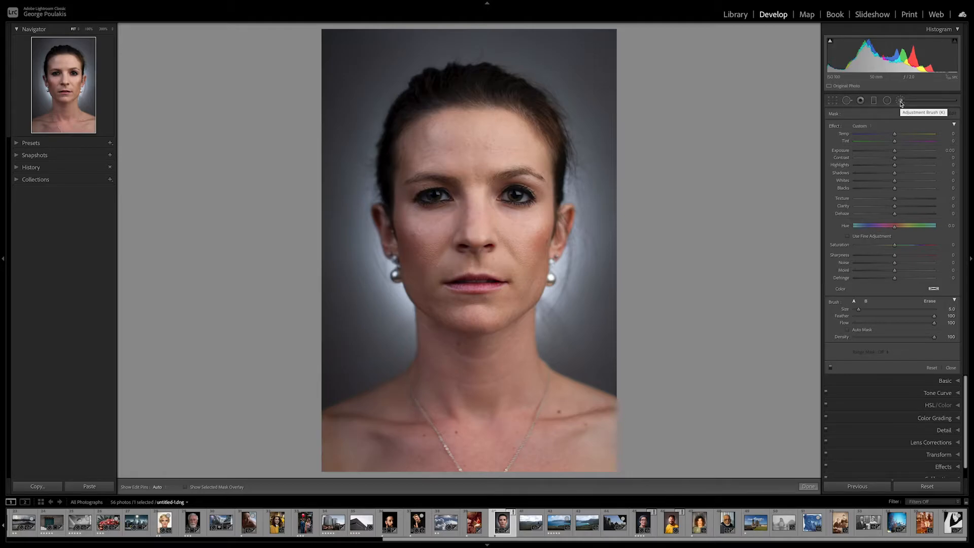
click(185, 488)
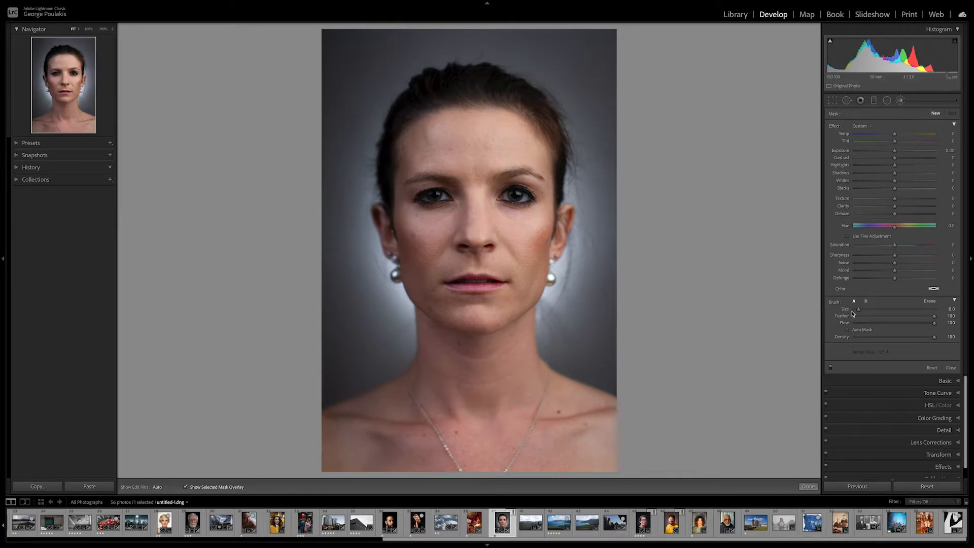
mouse_move(859, 311)
mouse_down()
mouse_move(877, 311)
mouse_move(864, 311)
mouse_up()
scroll(514, 197, down, 5)
scroll(514, 196, up, 1)
scroll(514, 196, down, 1)
drag(512, 194, 506, 195)
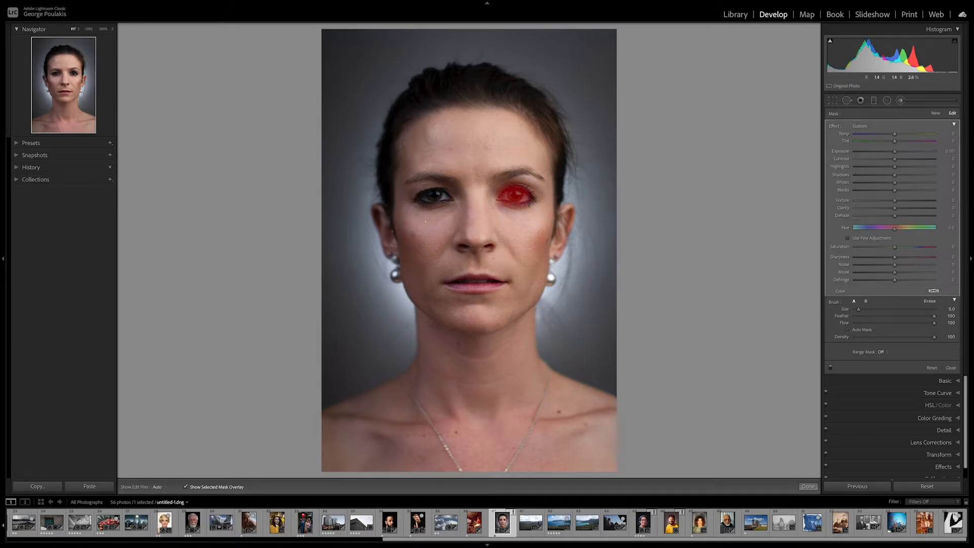
drag(441, 195, 425, 207)
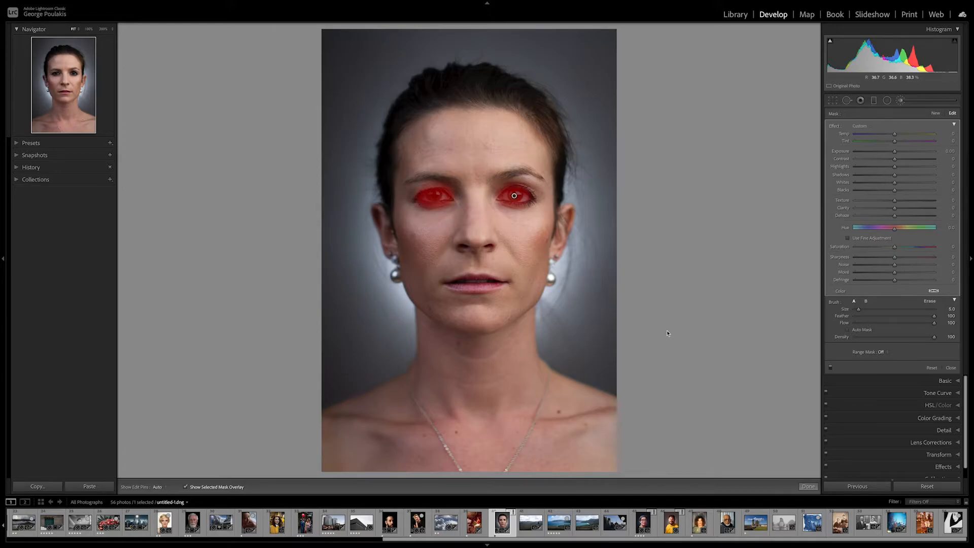
- Raise the eye adjustment's exposure to about 0.49 with the overlay hidden, and compare the eyes with the adjustment off and on
drag(896, 153, 901, 153)
click(186, 487)
drag(905, 153, 900, 152)
click(830, 368)
click(831, 368)
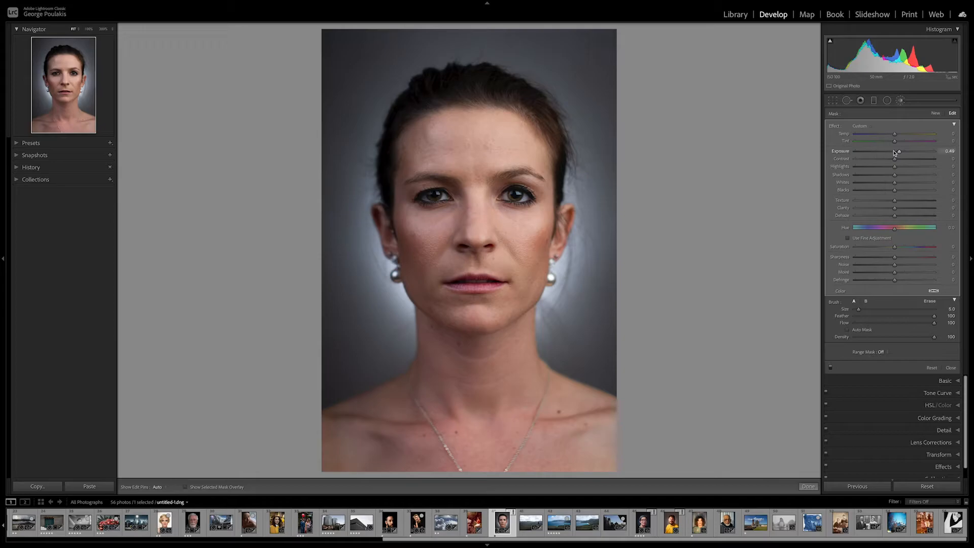
- Push the eye adjustment's exposure to 4.00, delete the adjustment, and hide the edit pins
drag(900, 151, 973, 149)
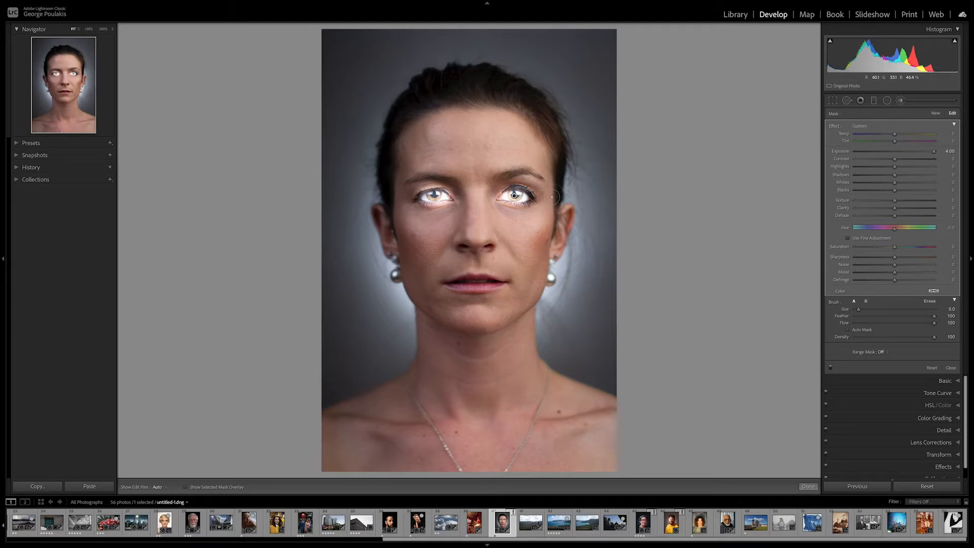
key(Delete)
key(h)
- Enlarge the brush to size 11, paint a trial stroke over the eye on the photo's right side, and delete it
scroll(522, 193, up, 5)
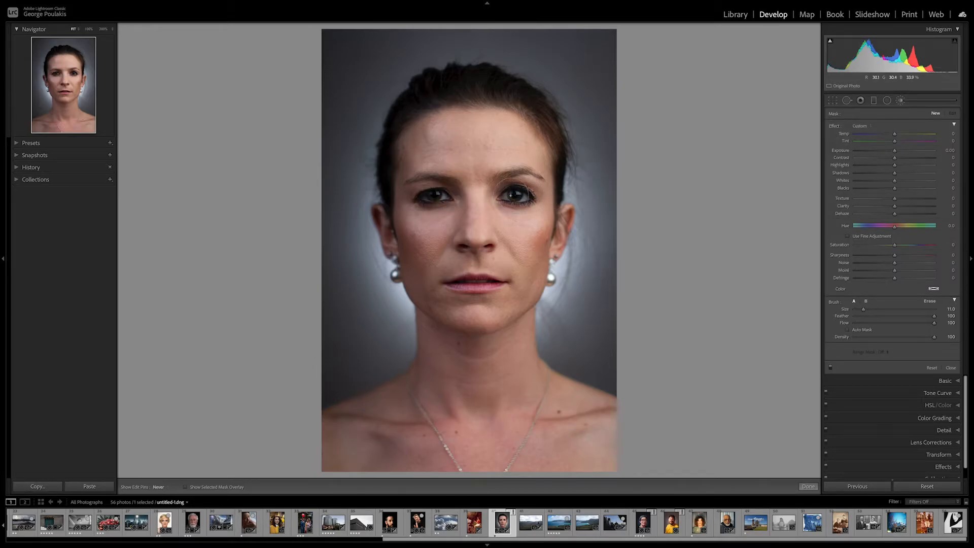
drag(511, 195, 528, 196)
key(Delete)
- Set the brush exposure to 4.00, paint over the eye on the photo's right side and the skin below it, and show the pins
drag(895, 151, 966, 151)
mouse_move(510, 194)
mouse_down()
mouse_move(520, 195)
mouse_move(517, 208)
mouse_up()
key(h)
- Paint closely inside the eye on the photo's left side with a finer brush, and enlarge the brush to size 8
scroll(395, 258, down, 5)
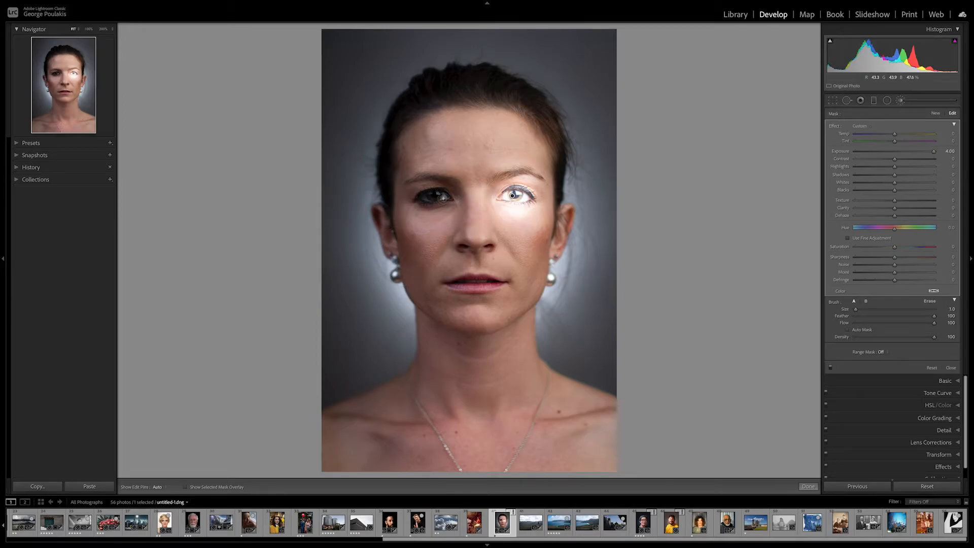
key(z)
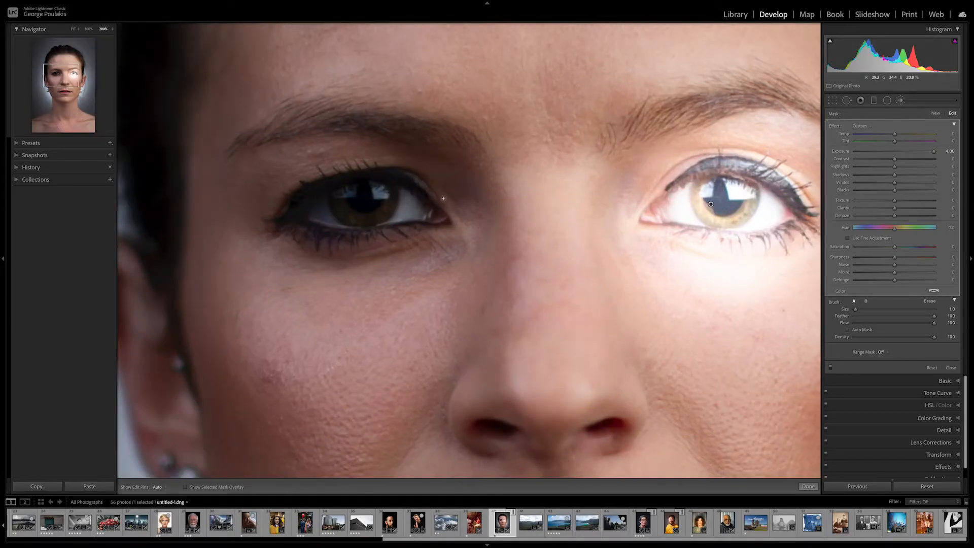
scroll(378, 197, up, 1)
mouse_move(408, 202)
mouse_down()
mouse_move(416, 208)
mouse_move(400, 187)
mouse_move(373, 181)
mouse_move(343, 186)
mouse_move(310, 216)
mouse_move(376, 222)
mouse_move(420, 208)
mouse_move(388, 191)
mouse_move(406, 202)
mouse_move(328, 197)
mouse_move(322, 212)
mouse_move(381, 210)
mouse_move(327, 221)
mouse_up()
key(h)
key(bracketright)
key(bracketright)
key(h)
click(73, 29)
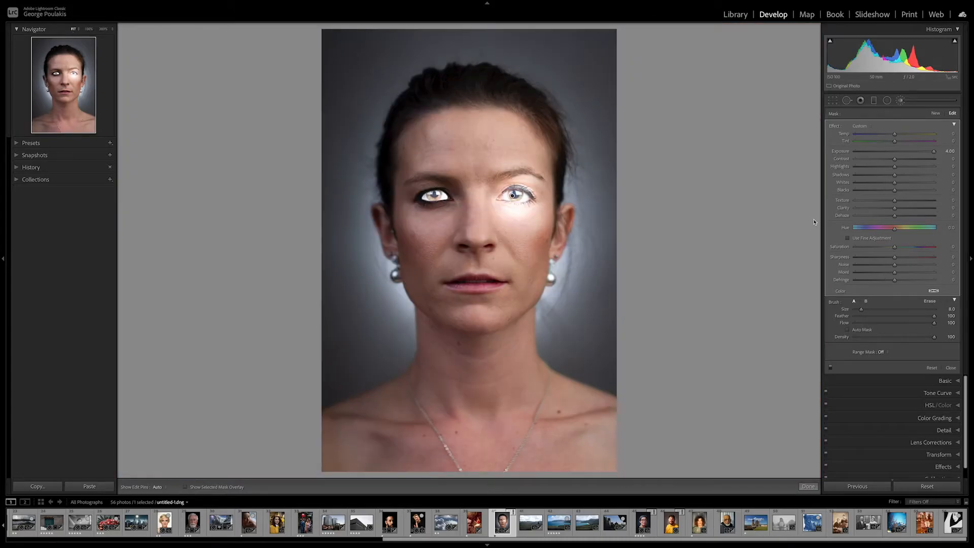
- Lower the eye adjustment's exposure to about 0.61, raise it to about 1.93, and delete the adjustment
click(901, 152)
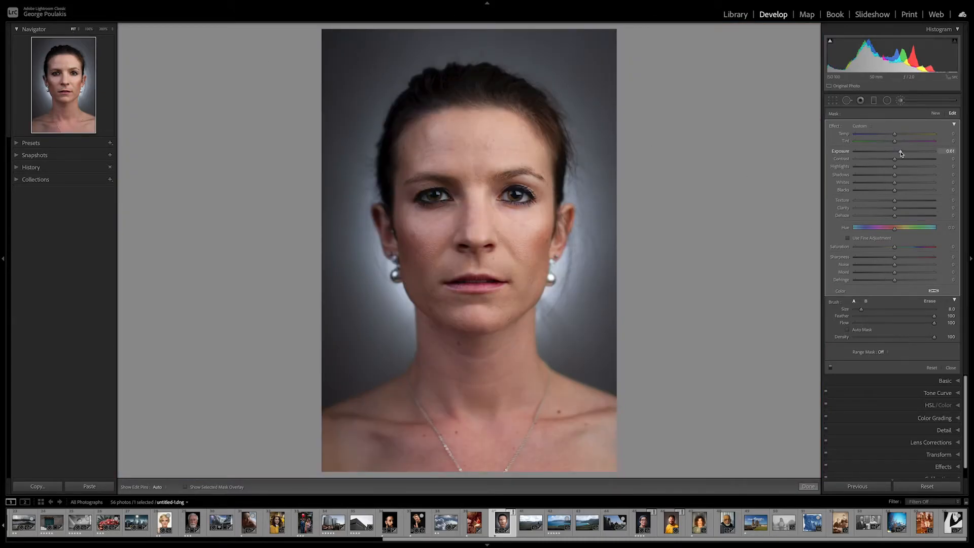
drag(901, 153, 914, 152)
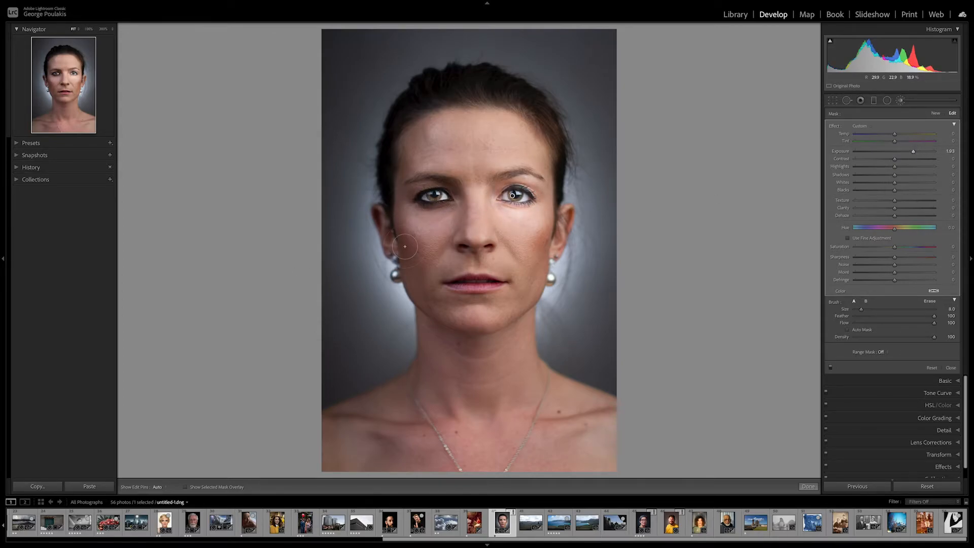
key(Delete)
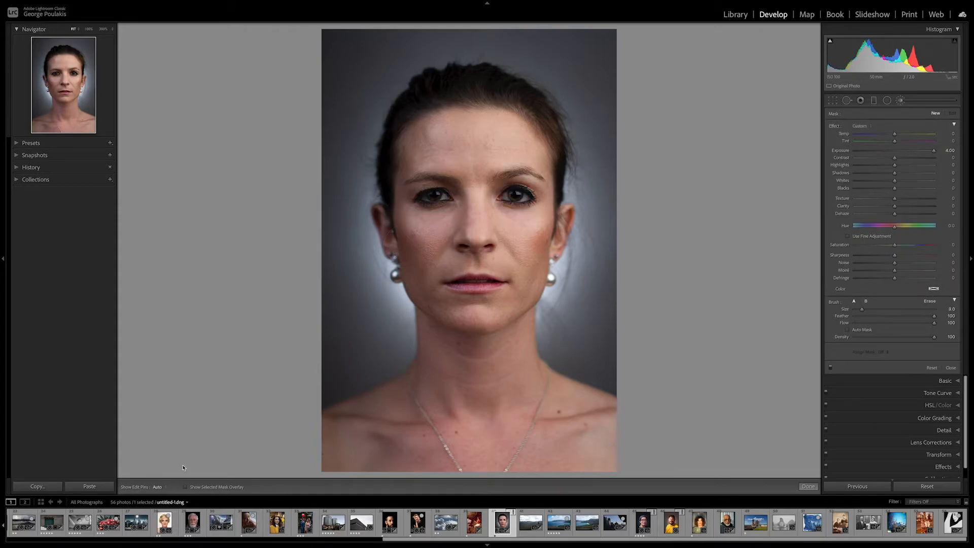
- Show the mask overlay, enlarge the brush to about size 37, and paint broadly across the neck and lower face
click(185, 487)
drag(861, 310, 886, 310)
mouse_move(433, 321)
mouse_down()
mouse_move(413, 333)
mouse_move(523, 342)
mouse_move(512, 355)
mouse_up()
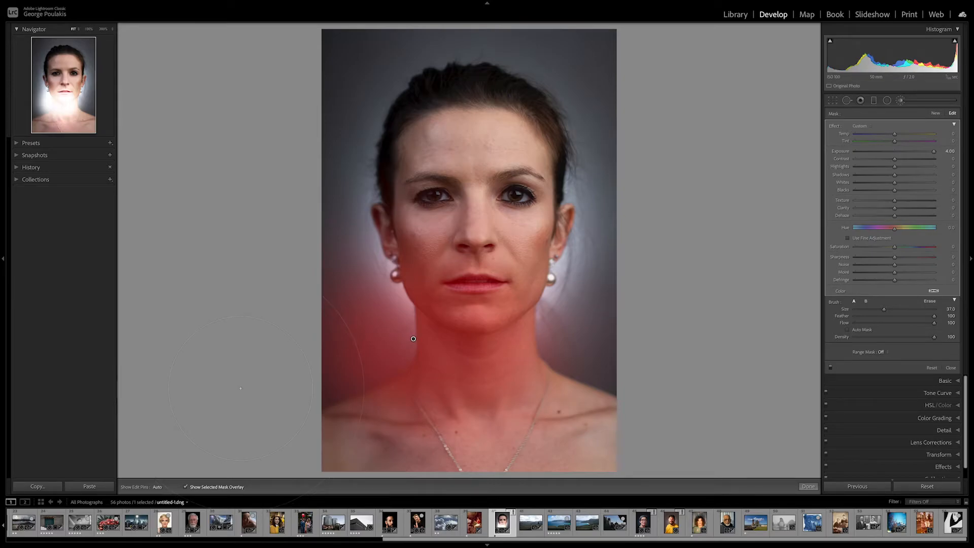
- Reduce the brush to size 0.1, paint a thin line across the forehead, and delete the brush adjustment
drag(886, 310, 828, 309)
drag(598, 121, 366, 134)
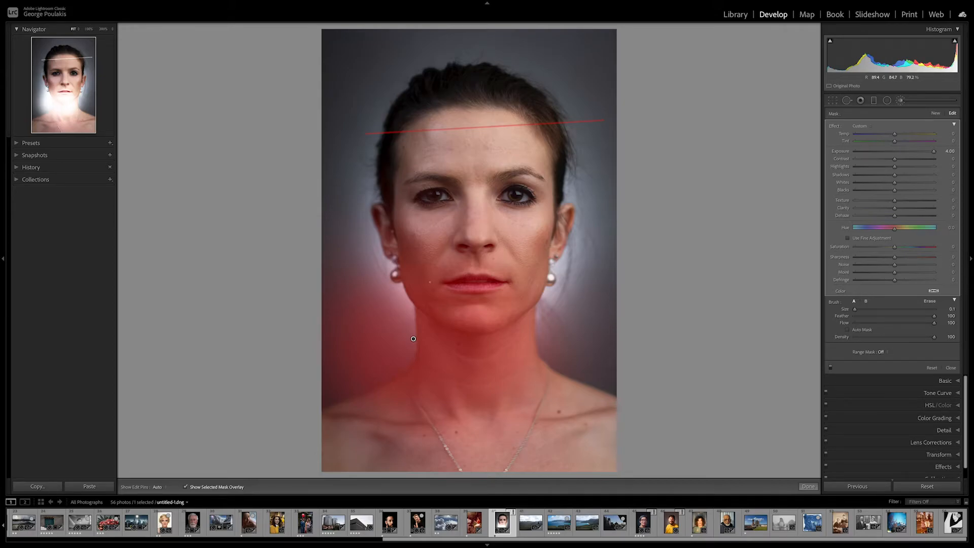
key(Return)
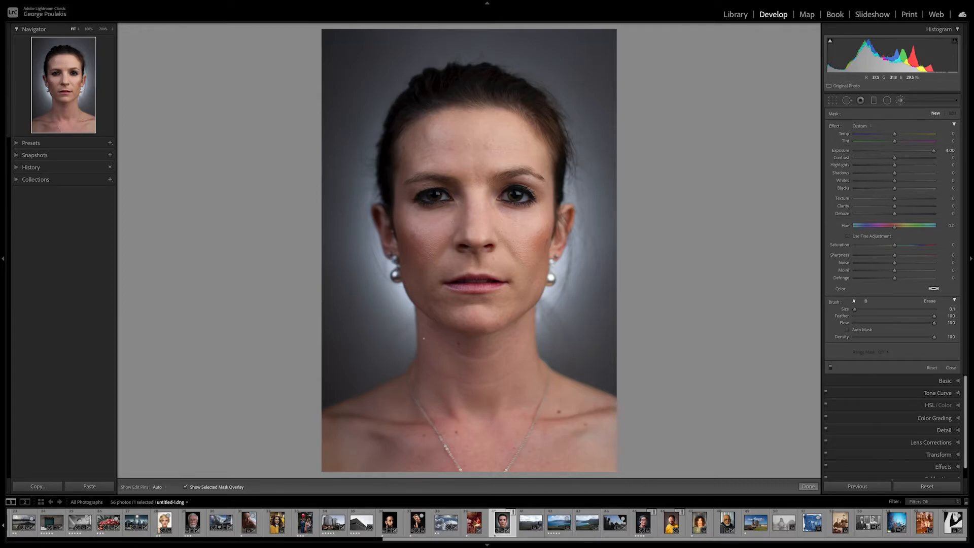
- Set the Adjustment Brush to size 8 and paint a mask over both eyes
drag(845, 309, 846, 298)
key(bracketleft)
key(bracketleft)
key(bracketleft)
key(bracketleft)
key(bracketleft)
key(h)
mouse_move(510, 197)
mouse_down()
mouse_move(538, 193)
mouse_move(500, 199)
mouse_move(510, 196)
mouse_up()
drag(443, 198, 423, 196)
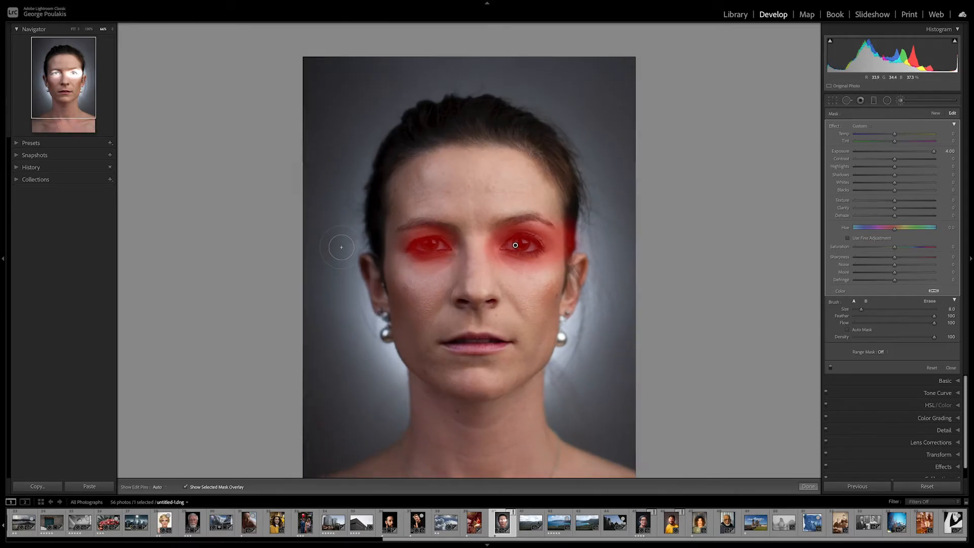
- Erase the mask from the eyebrow and upper lid of the eye on the photo's right side with a size 11 eraser
key(ctrl+equal)
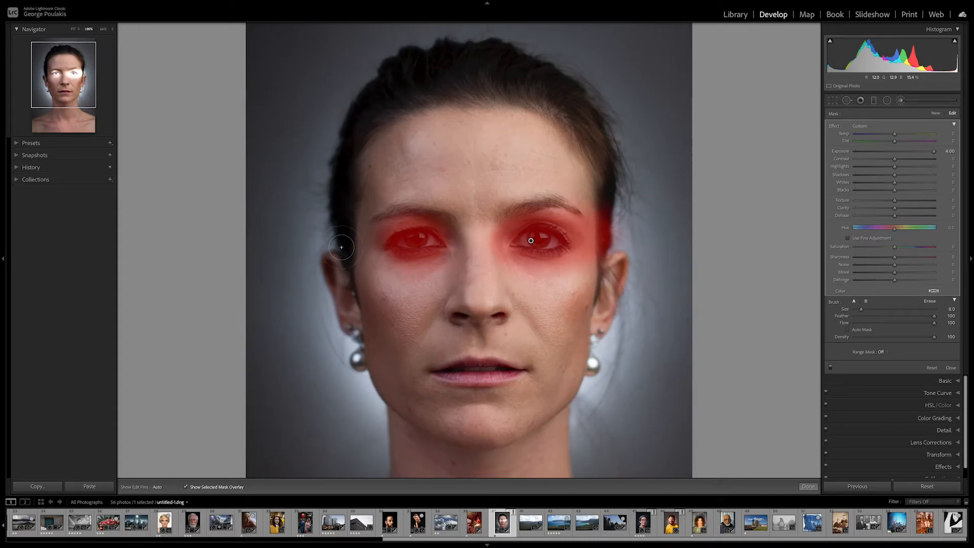
key(ctrl+equal)
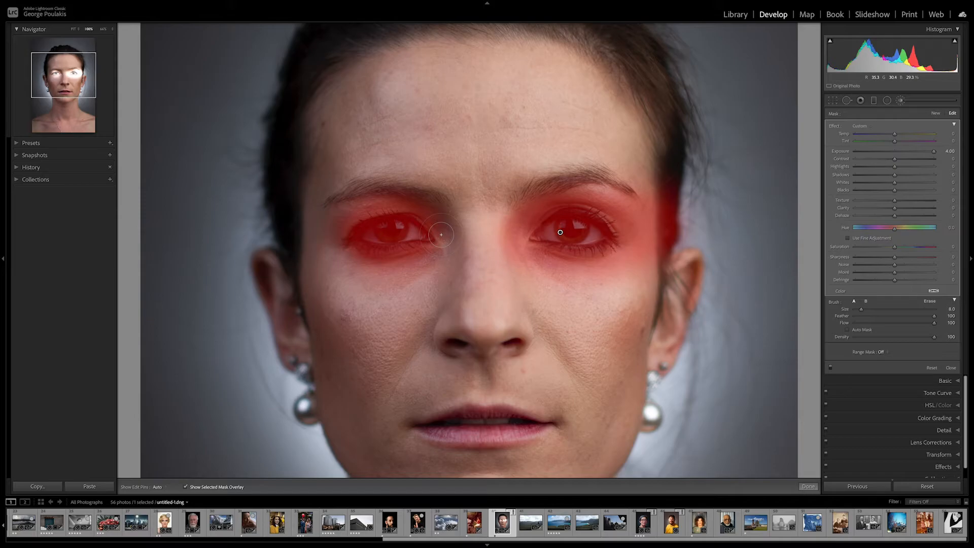
click(931, 301)
drag(606, 182, 548, 196)
mouse_move(634, 198)
mouse_down()
mouse_move(650, 232)
mouse_move(626, 200)
mouse_up()
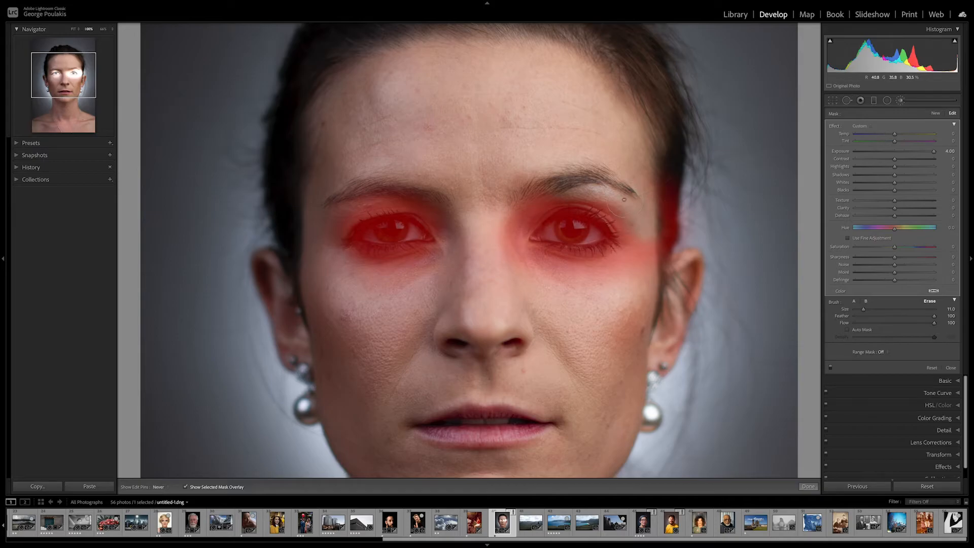
drag(563, 198, 603, 215)
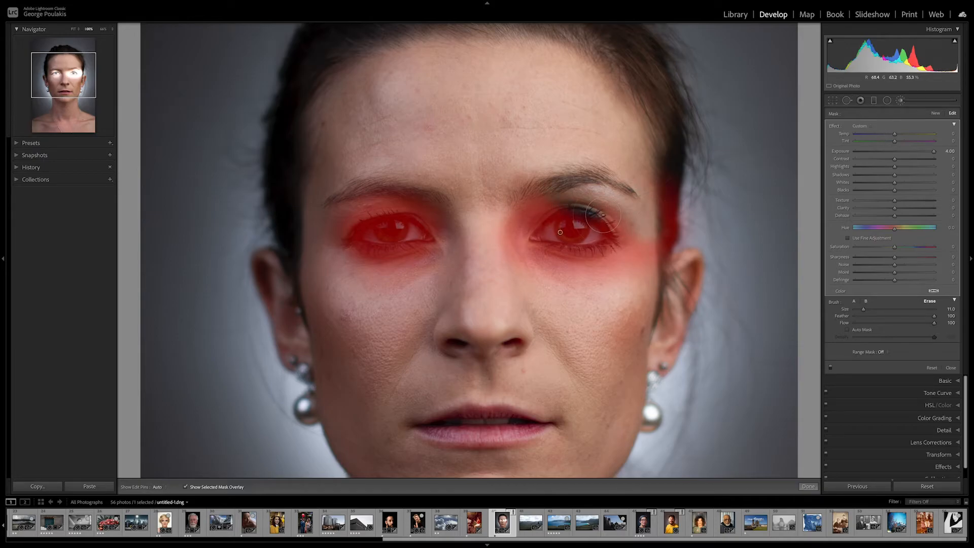
- Repaint the mask over the upper lid of the photo's right eye with brush A at size 8
click(855, 302)
key(h)
mouse_move(573, 225)
mouse_down()
mouse_move(568, 218)
mouse_move(589, 213)
mouse_move(566, 215)
mouse_move(598, 220)
mouse_up()
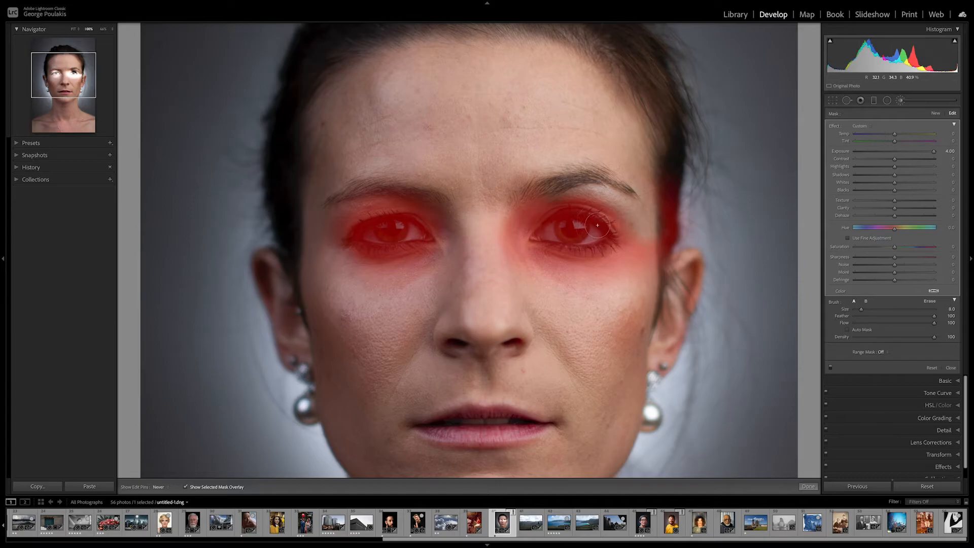
- Erase the mask spill around the outer corner and beneath the eye on the photo's right side
key(h)
key(alt)
drag(596, 224, 604, 239)
key(h)
drag(611, 246, 579, 248)
key(h)
key(h)
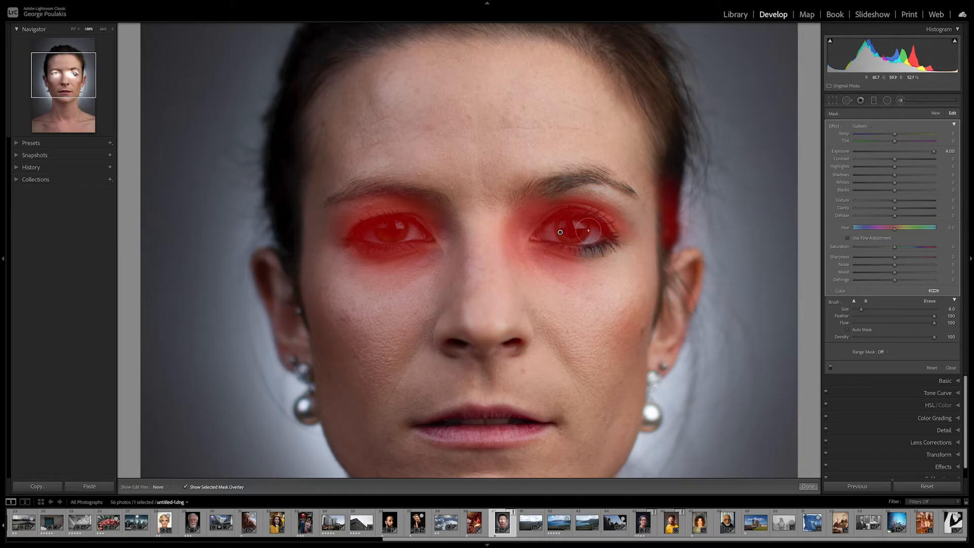
key(h)
drag(560, 233, 493, 173)
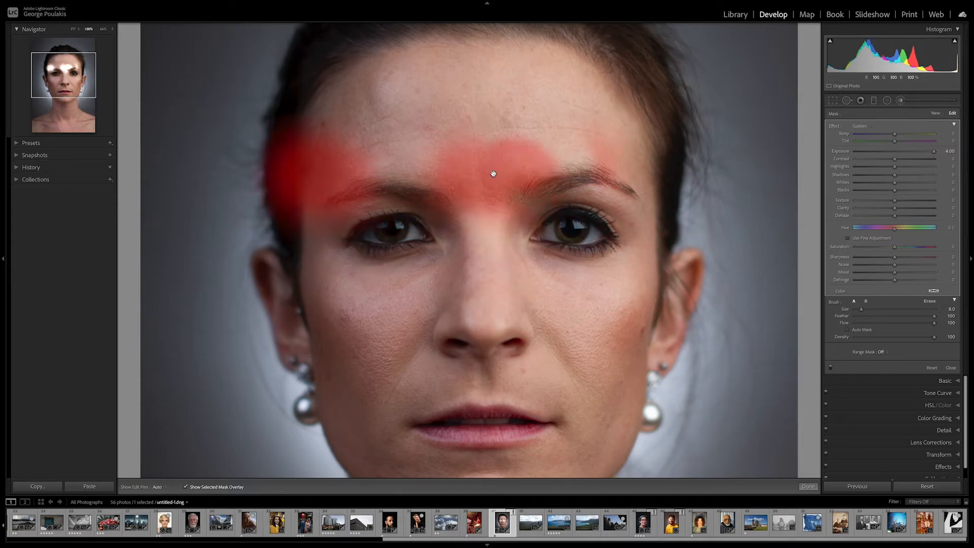
key(ctrl+z)
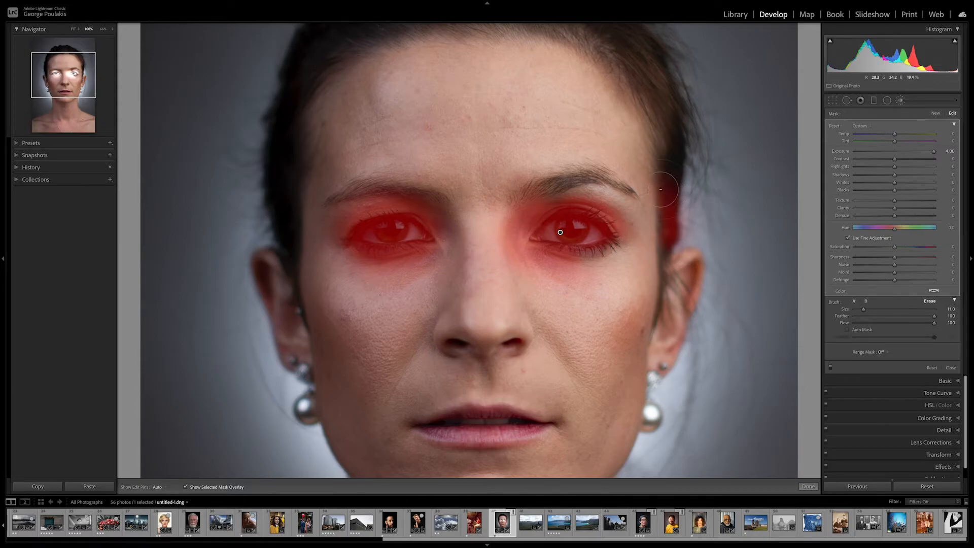
- Erase the mask spill over the temple hair, beside the nose and beneath the eye on the photo's right side
drag(667, 183, 662, 249)
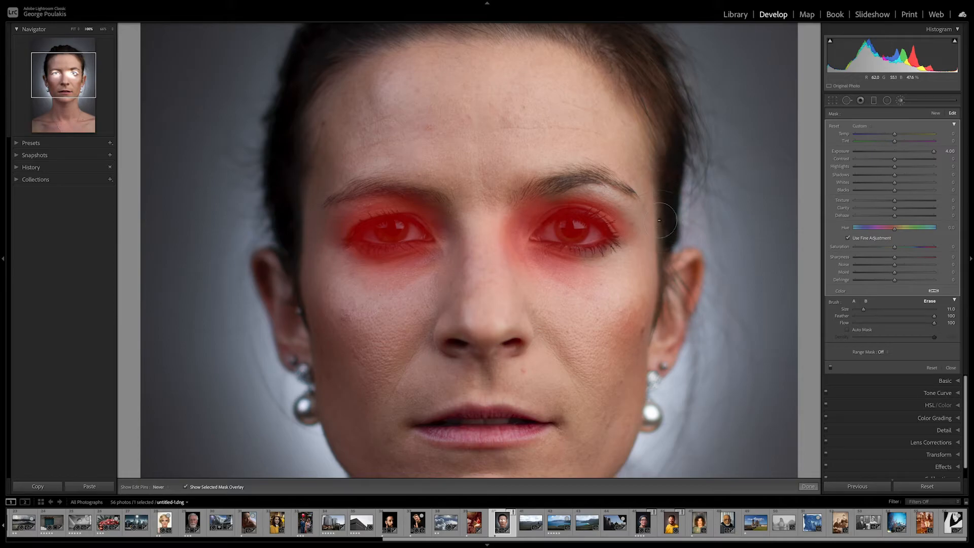
drag(525, 200, 508, 223)
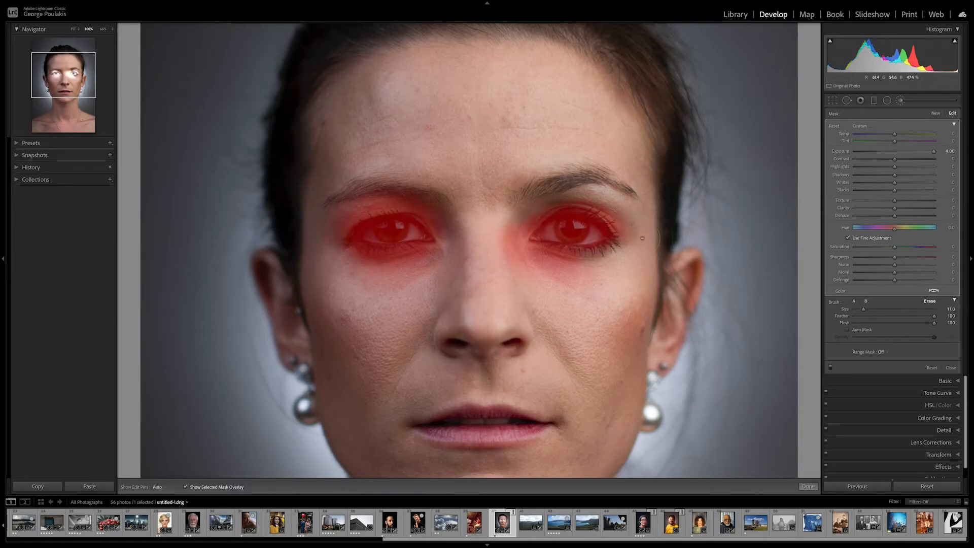
drag(519, 274, 514, 270)
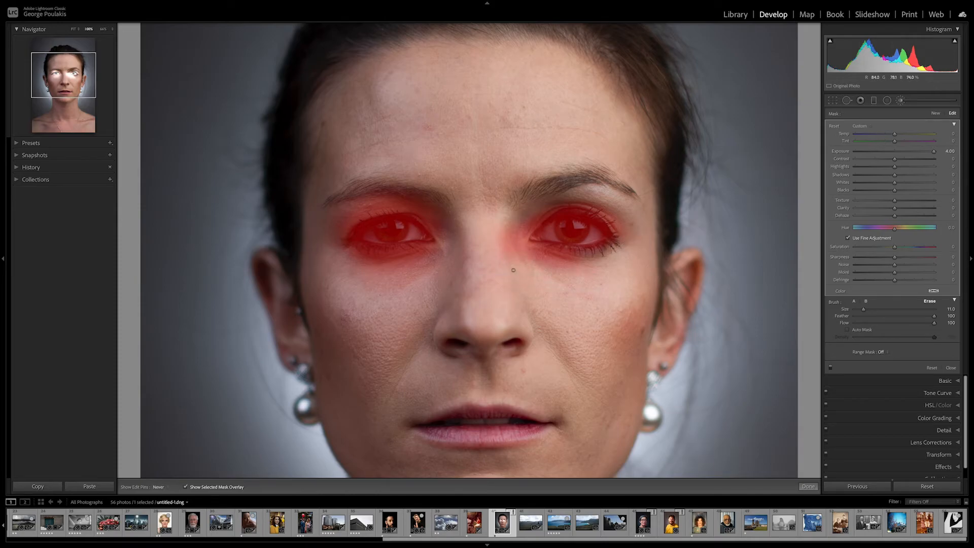
mouse_move(560, 232)
mouse_down()
mouse_move(538, 244)
mouse_move(563, 252)
mouse_move(537, 242)
mouse_up()
key(h)
key(h)
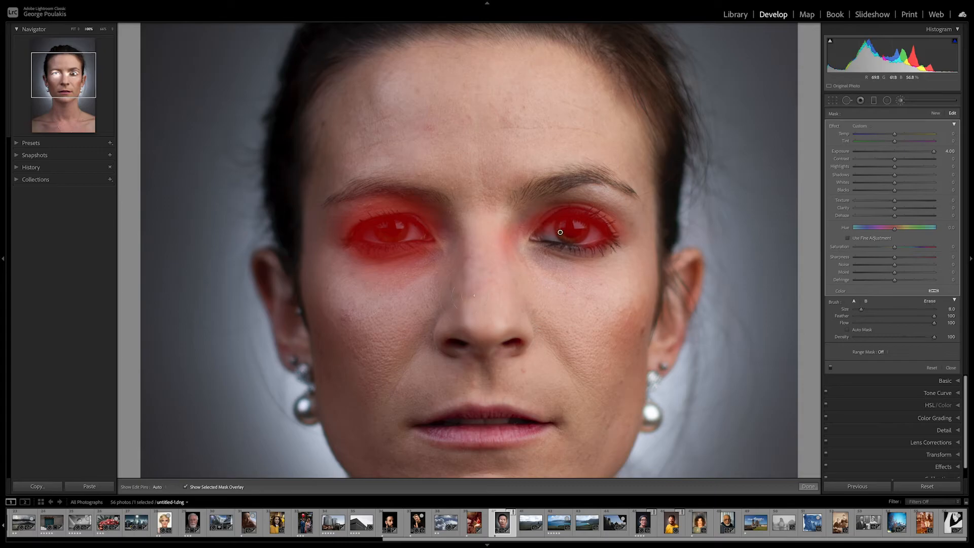
- Repaint the mask at the inner corner of the eye on the photo's right side
key(h)
drag(555, 229, 543, 234)
key(h)
- Erase the mask spill above and below the eye on the photo's left side
key(alt)
key(h)
key(h)
key(h)
key(h)
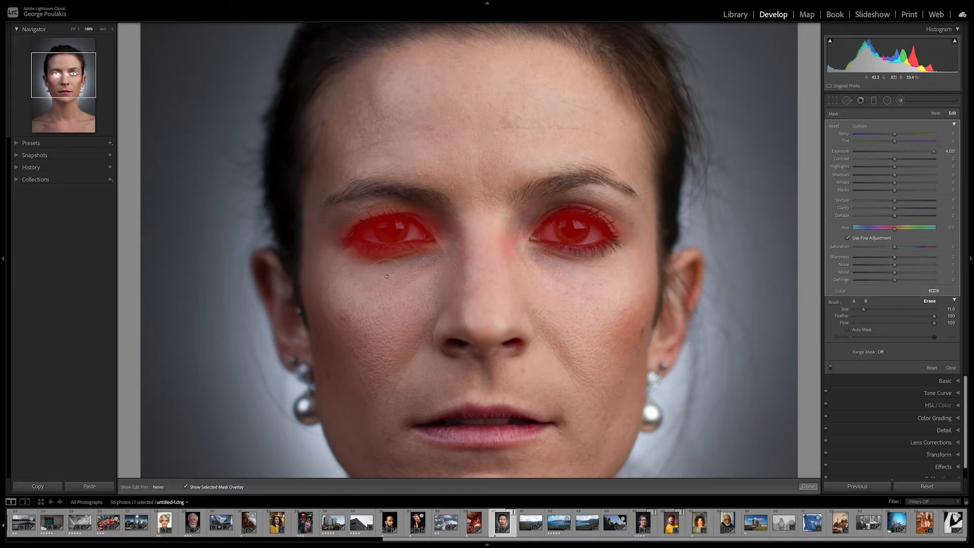
key(h)
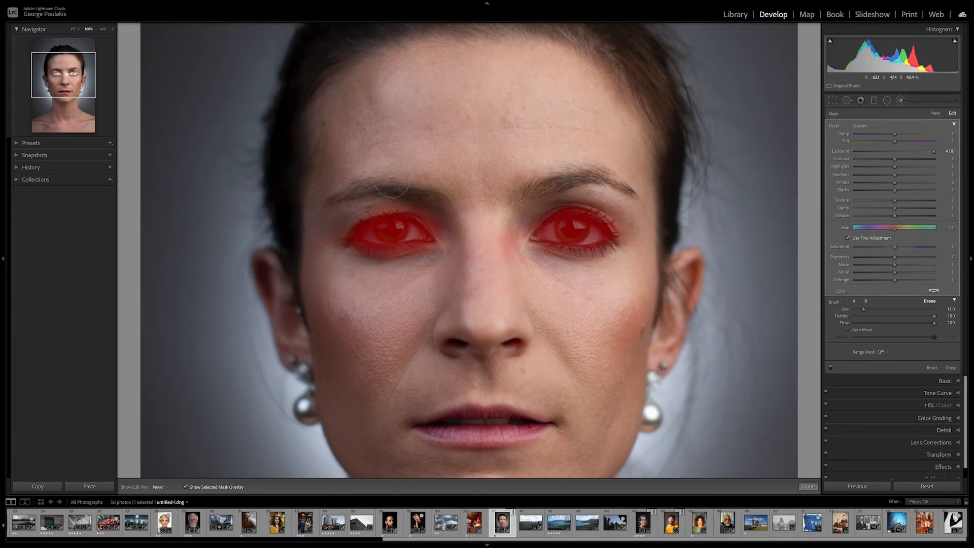
key(alt)
- Hide the mask overlay and lower the eye adjustment's exposure to about 0.63
click(185, 487)
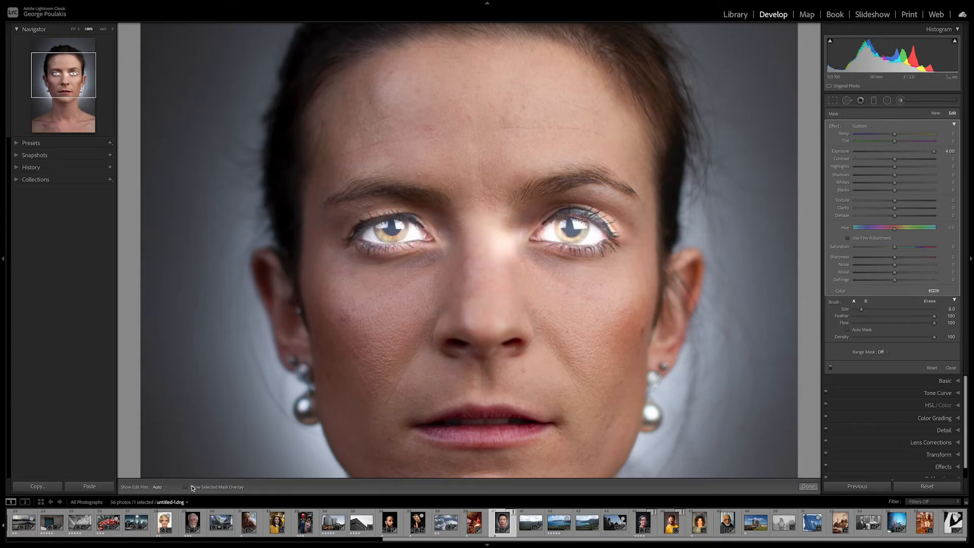
click(900, 151)
key(Up)
key(Up)
key(Up)
key(z)
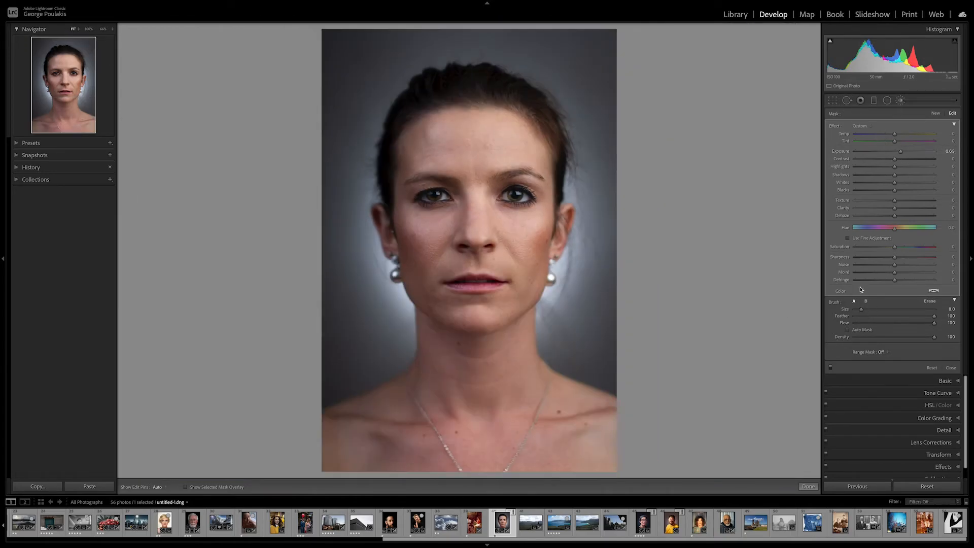
- Toggle the brush adjustments off and on to compare the eyes before and after
click(831, 370)
click(830, 369)
click(831, 370)
click(830, 369)
- Show the mask overlay, start a new brush adjustment, and paint across the base of the neck at size 11
click(186, 487)
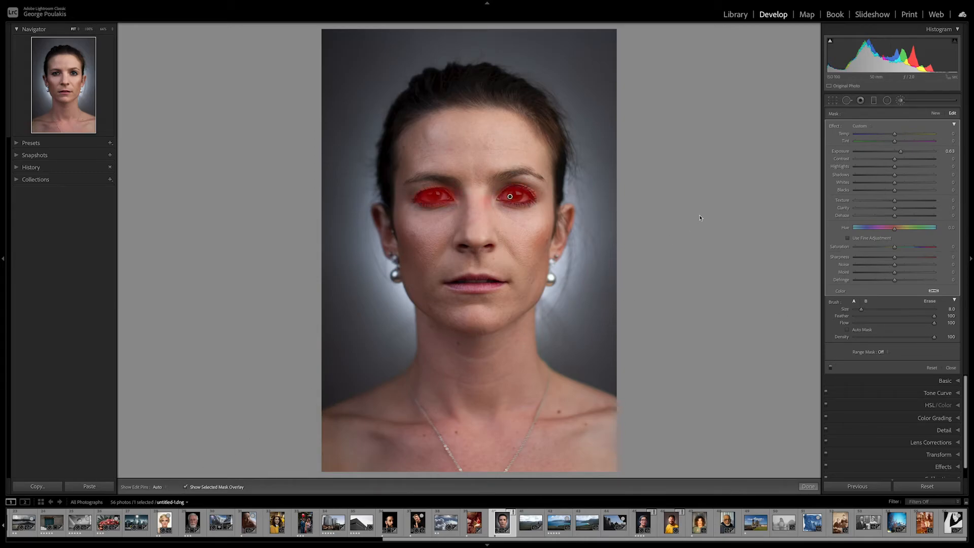
click(937, 114)
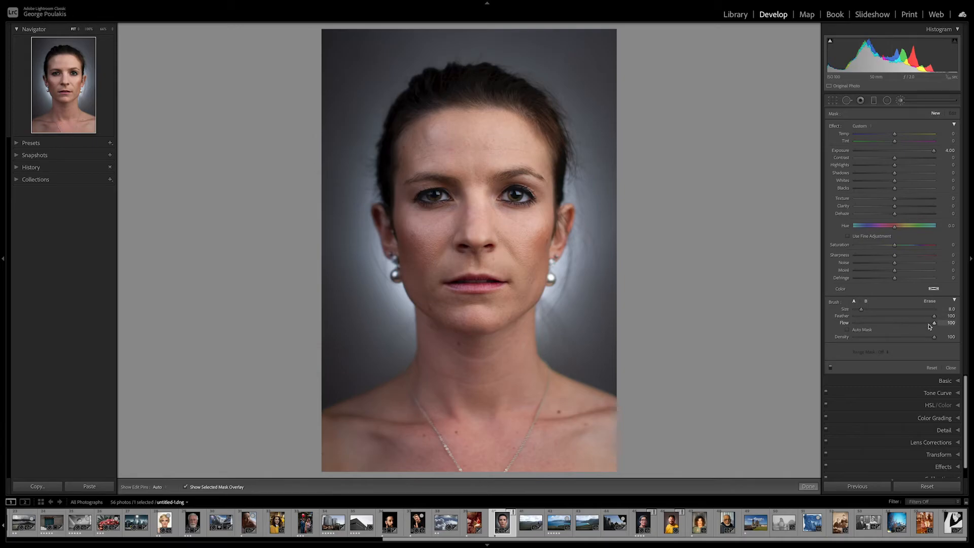
scroll(448, 376, up, 2)
drag(406, 396, 545, 396)
scroll(478, 411, up, 1)
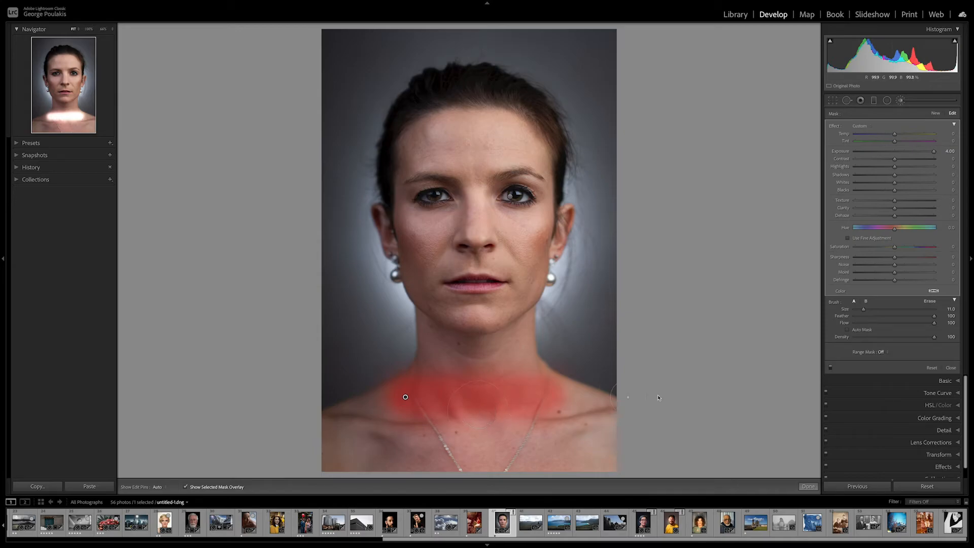
- Set the brush flow to 10 and build up strokes across the chin and jaw
drag(859, 326, 862, 325)
key(h)
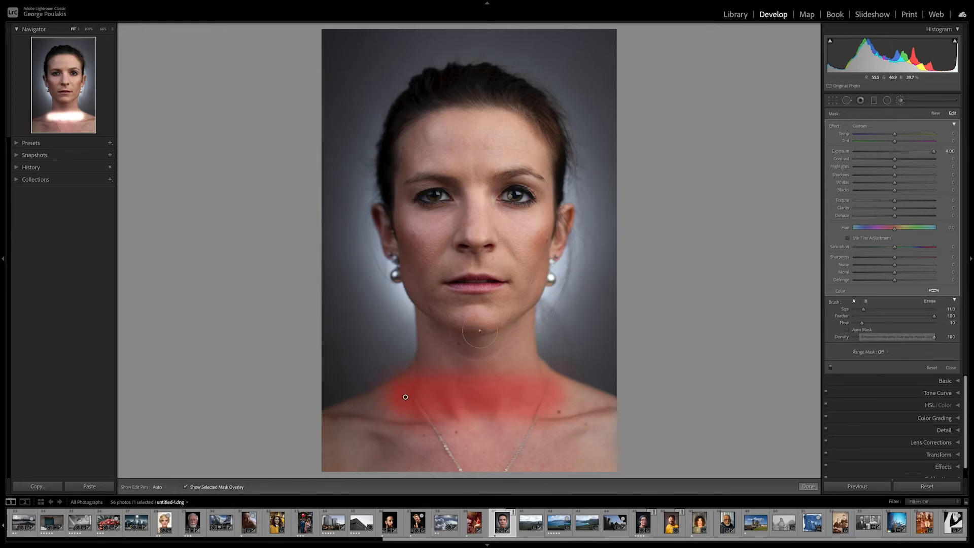
mouse_move(447, 330)
mouse_down()
mouse_move(557, 322)
mouse_move(428, 322)
mouse_move(593, 317)
mouse_move(472, 330)
mouse_move(596, 317)
mouse_move(429, 315)
mouse_move(420, 323)
mouse_up()
key(h)
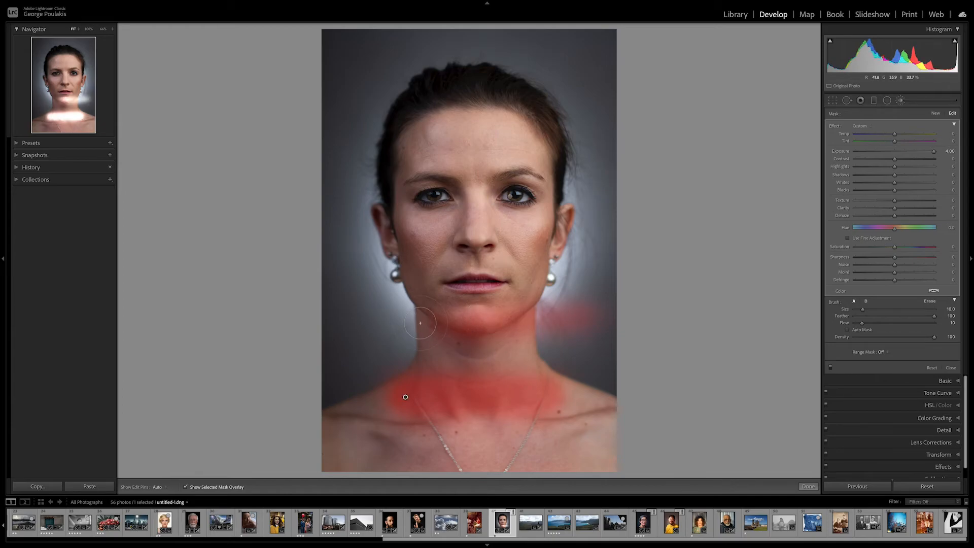
- Reduce the brush to size 8 and delete the neck and chin brush adjustment
key(bracketleft)
key(bracketleft)
key(Delete)
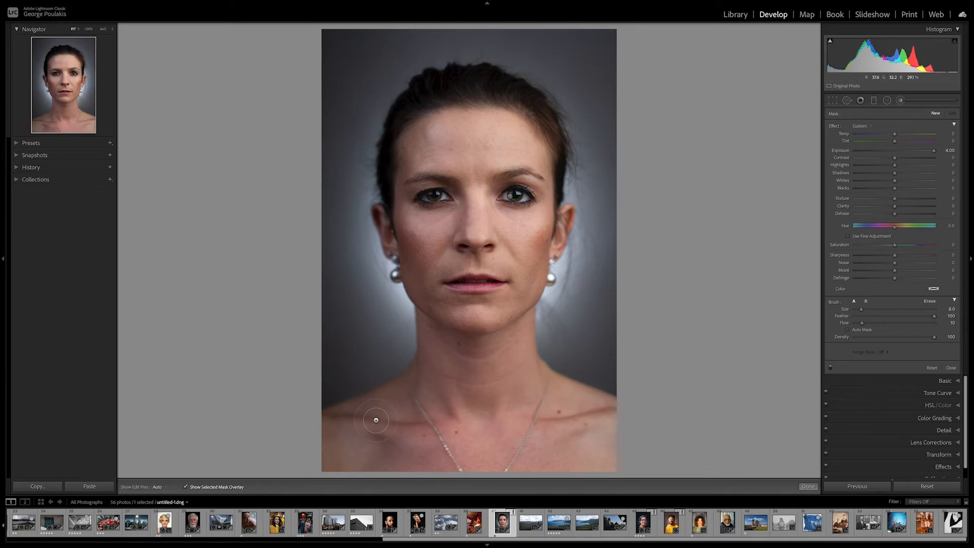
- Reduce the brush to size 6 and paint along the collarbone on the photo's left side with the mask overlay hidden
key(ctrl+equal)
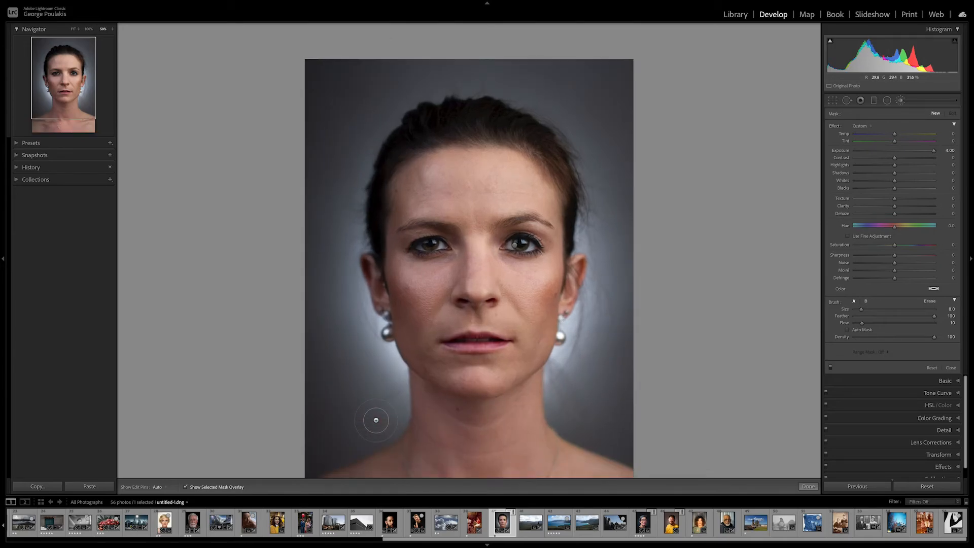
key(ctrl+equal)
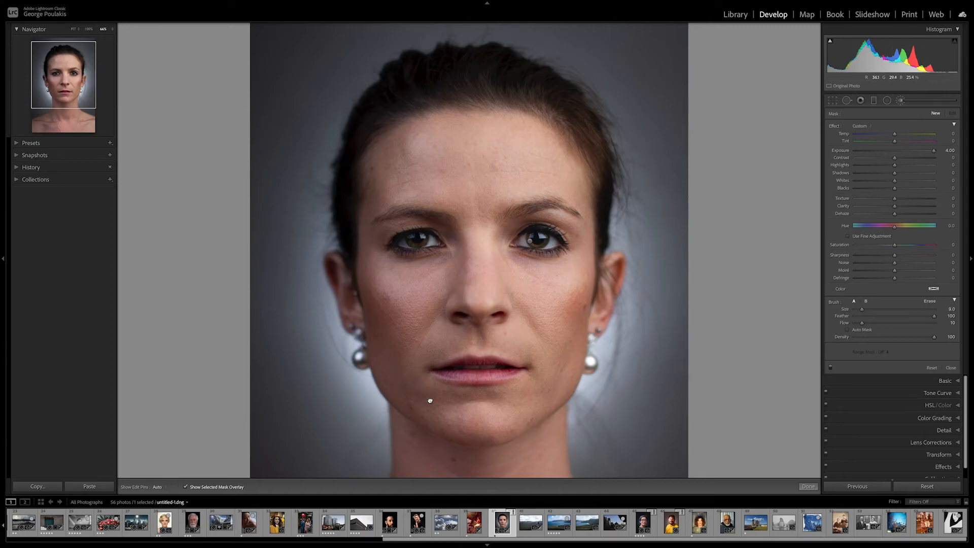
scroll(430, 400, down, 5)
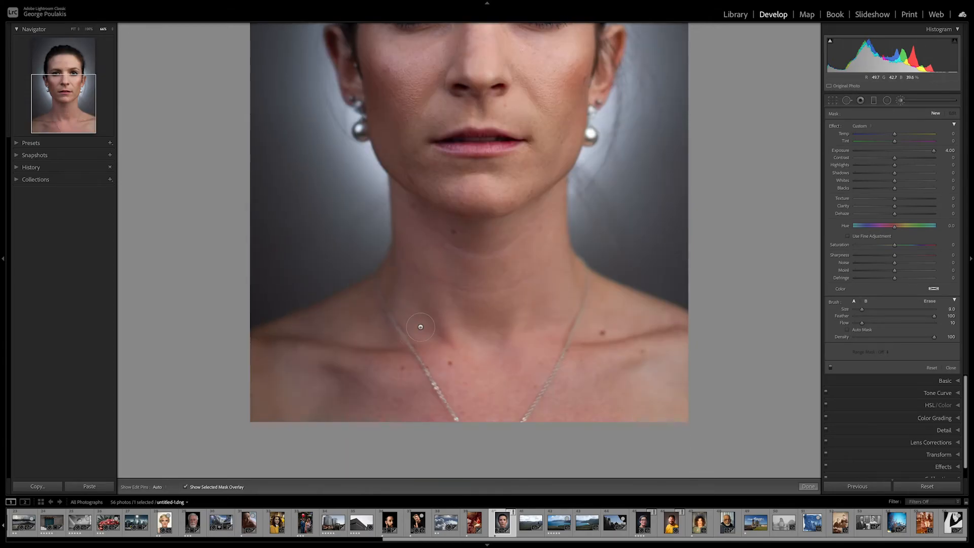
scroll(420, 327, down, 2)
key(h)
key(bracketleft)
mouse_move(366, 362)
mouse_down()
mouse_move(274, 350)
mouse_move(381, 355)
mouse_move(340, 362)
mouse_move(274, 352)
mouse_up()
key(h)
mouse_move(375, 360)
mouse_down()
mouse_move(273, 349)
mouse_move(368, 362)
mouse_move(268, 350)
mouse_up()
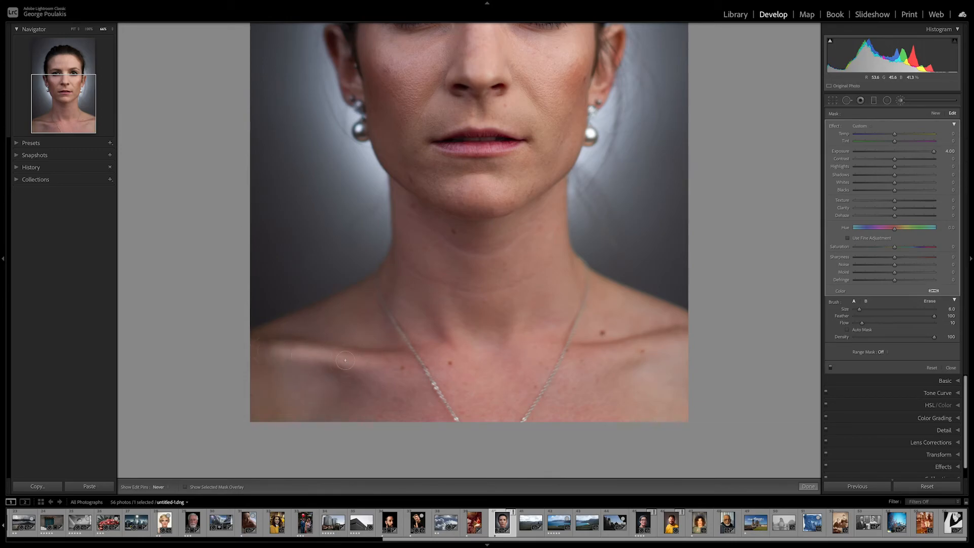
- Build up more low-flow brush strokes along both collarbones to brighten their ridges
drag(365, 366, 379, 365)
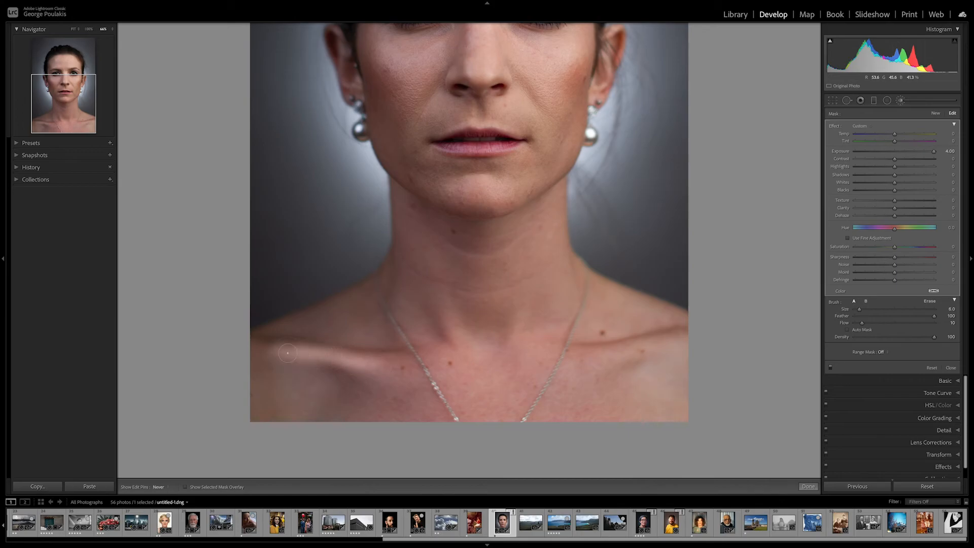
mouse_move(287, 353)
mouse_down()
mouse_move(380, 367)
mouse_move(271, 354)
mouse_up()
key(h)
key(h)
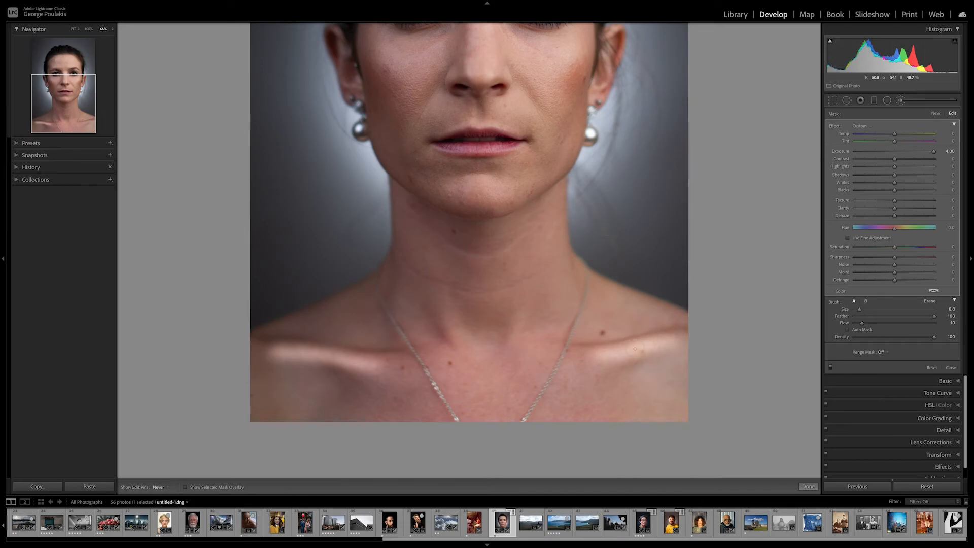
key(h)
key(h)
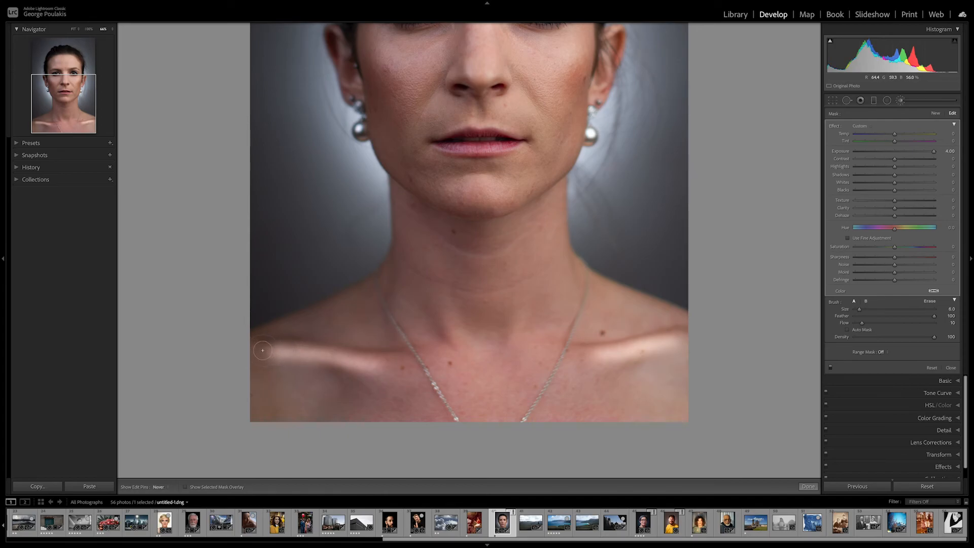
key(h)
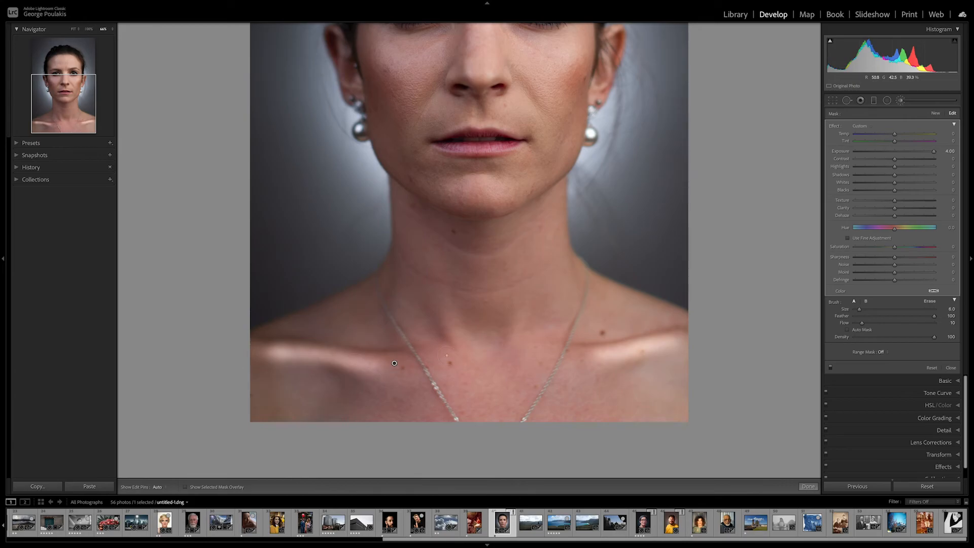
- Lower the collarbone adjustment's exposure to about 0.7 and compare the photo with brush adjustments off and on
drag(935, 151, 902, 153)
click(831, 369)
click(831, 368)
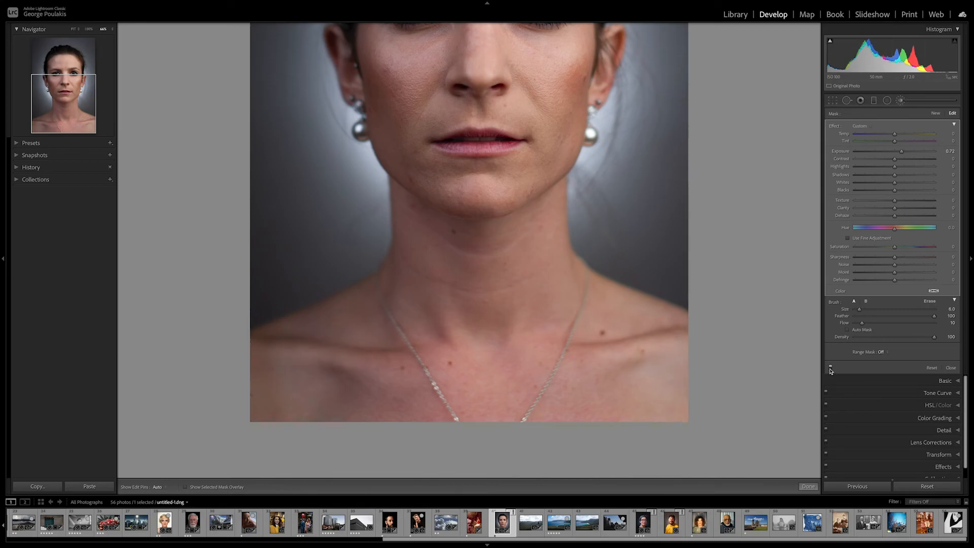
click(830, 368)
- Start a new brush adjustment and set its exposure to -4.00
click(936, 114)
drag(901, 151, 937, 150)
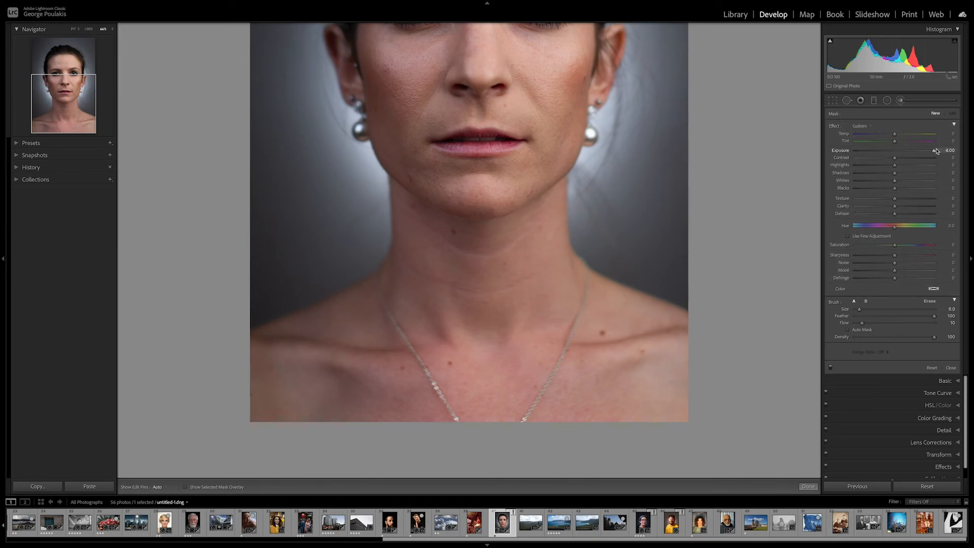
key(z)
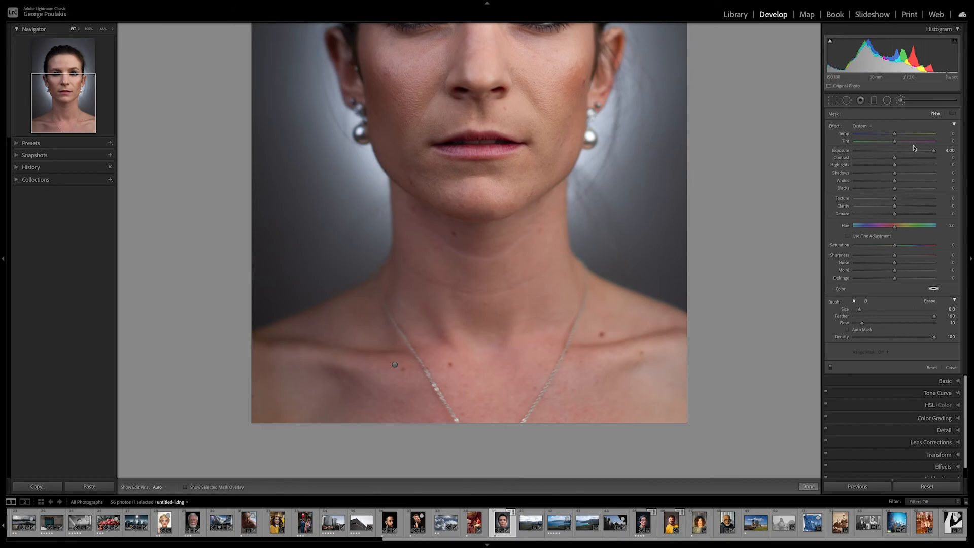
drag(934, 151, 852, 154)
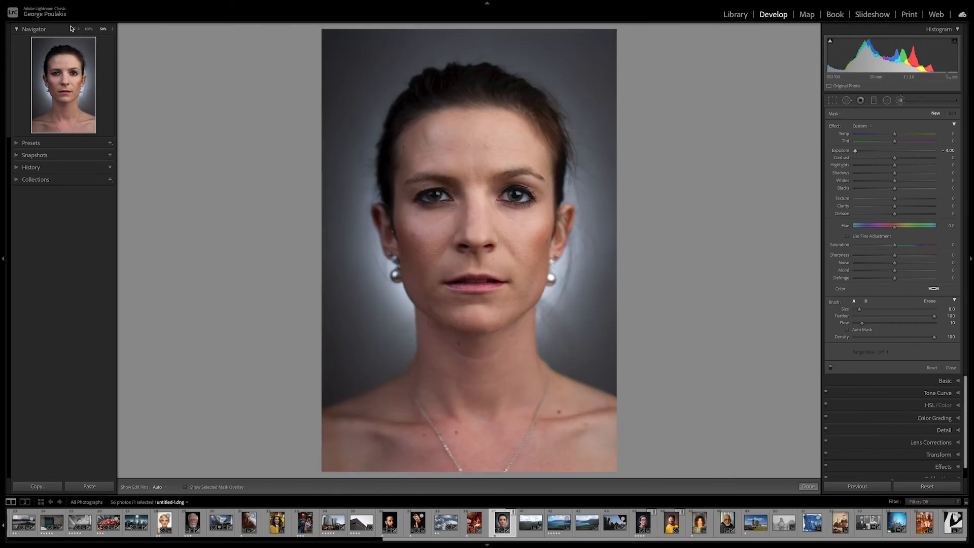
- Paint low-flow darkening strokes into the shadow areas around both collarbones with the edit pins hidden
click(103, 29)
drag(79, 51, 79, 81)
key(h)
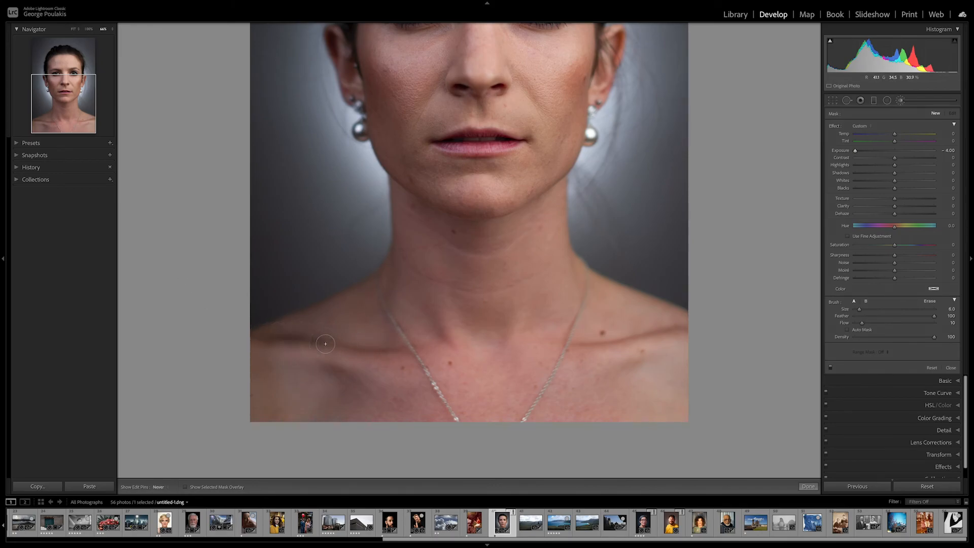
mouse_move(321, 339)
mouse_down()
mouse_move(282, 336)
mouse_move(378, 348)
mouse_move(316, 338)
mouse_move(335, 385)
mouse_move(344, 379)
mouse_move(325, 373)
mouse_up()
key(h)
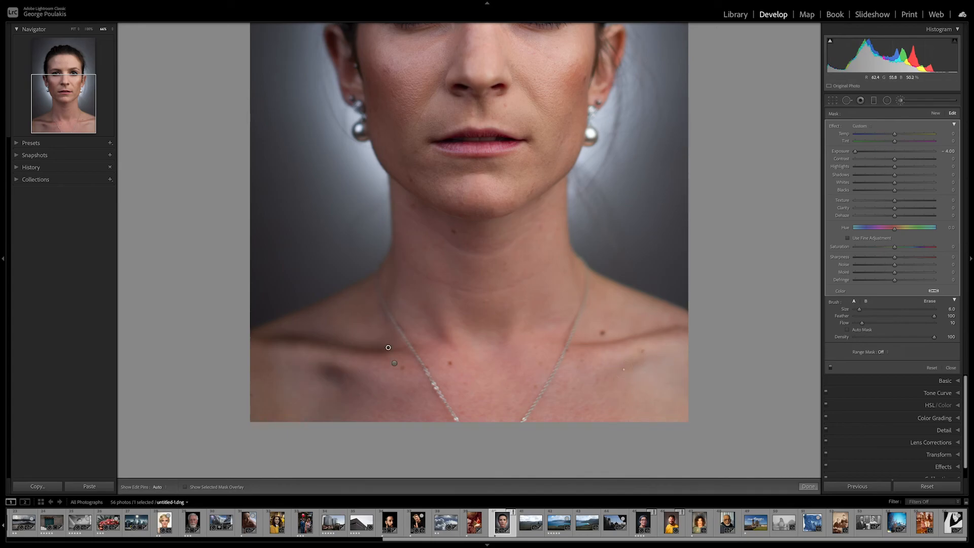
key(h)
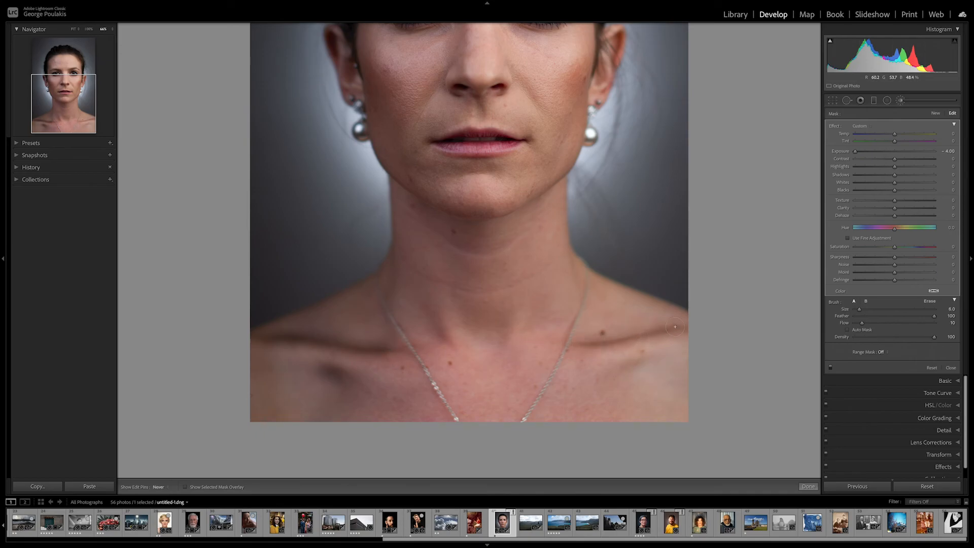
key(h)
- Raise the darkening adjustment's exposure to about -0.5 and compare the collarbone area with brush adjustments off and on
drag(882, 151, 890, 152)
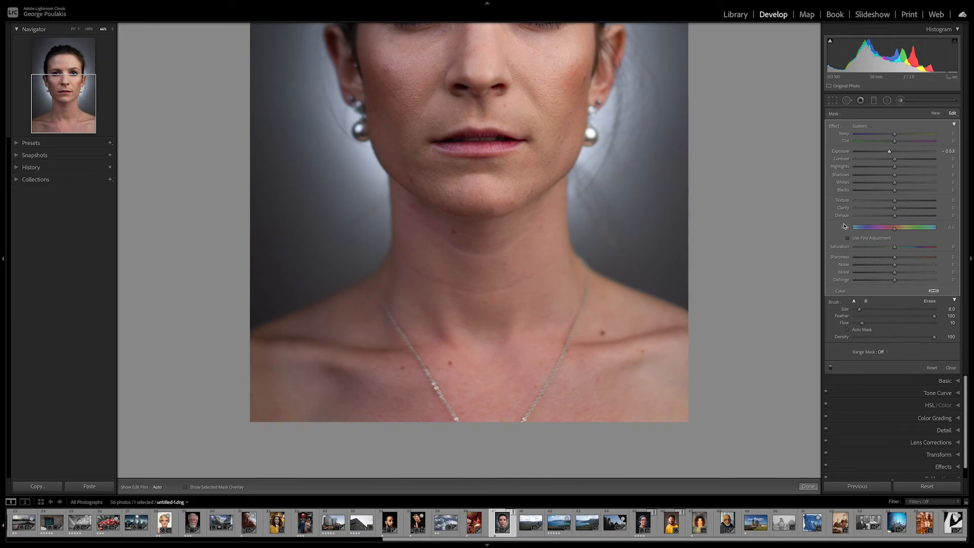
click(830, 368)
click(831, 368)
- Compare the entire portrait with brush adjustments off and on
click(74, 29)
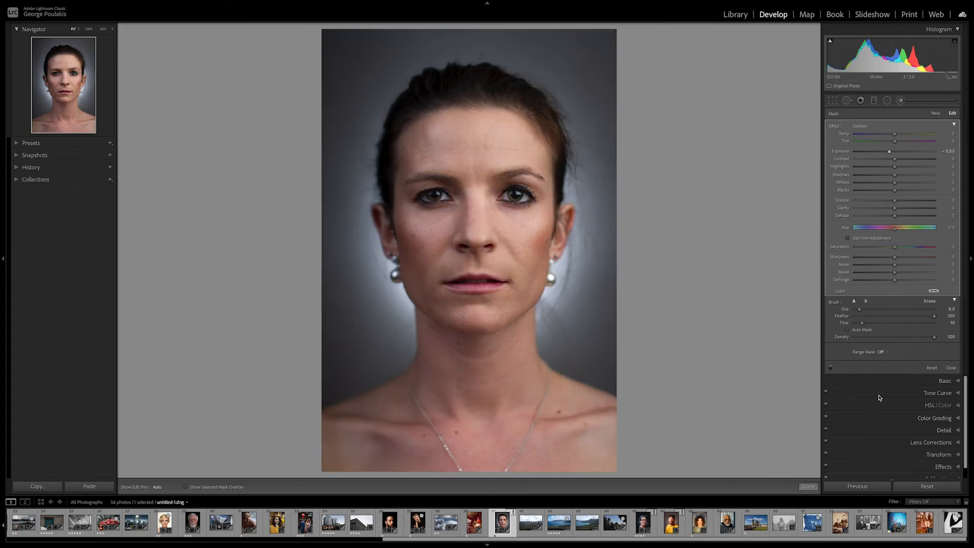
click(831, 368)
click(832, 368)
click(831, 369)
click(831, 368)
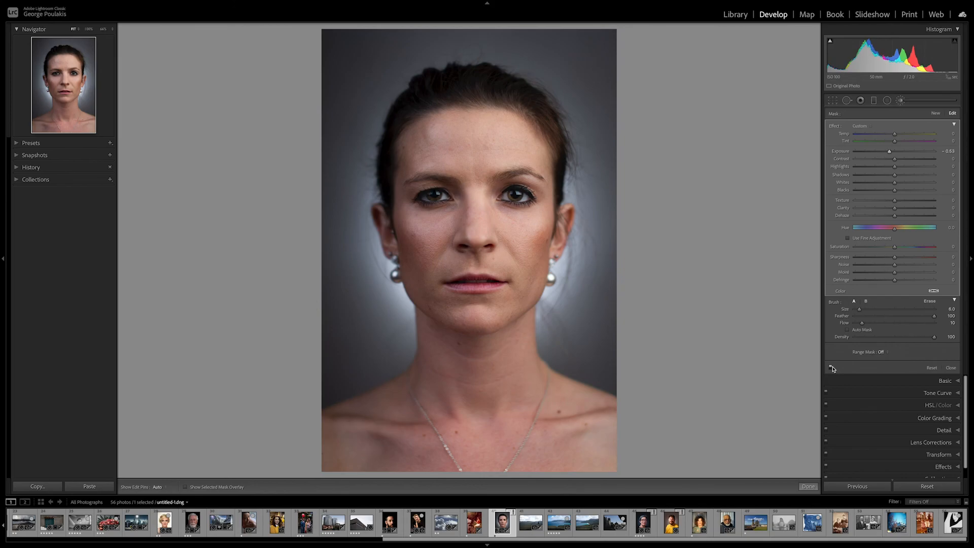